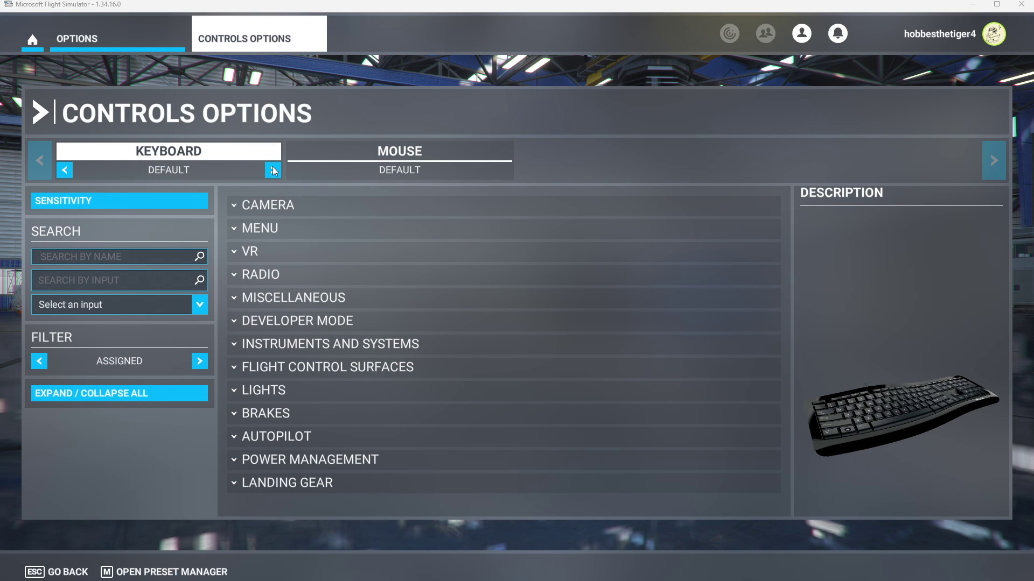
Duplicate the default keyboard profile under the name 'Keyboard profile to Backup'.
{"action": "left_click", "coordinate": [183, 573]}
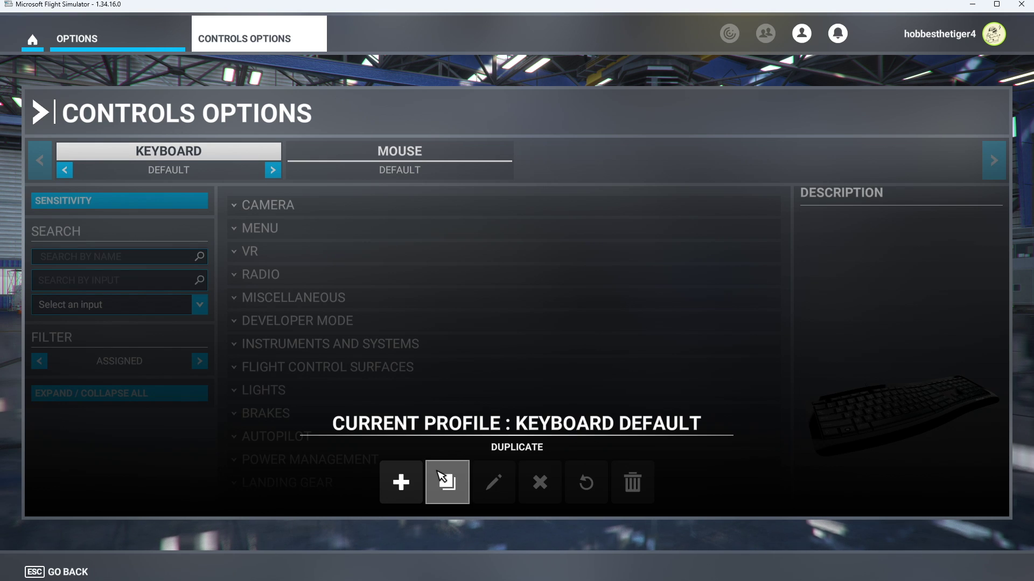
{"action": "left_click", "coordinate": [446, 480]}
{"action": "left_click", "coordinate": [446, 315]}
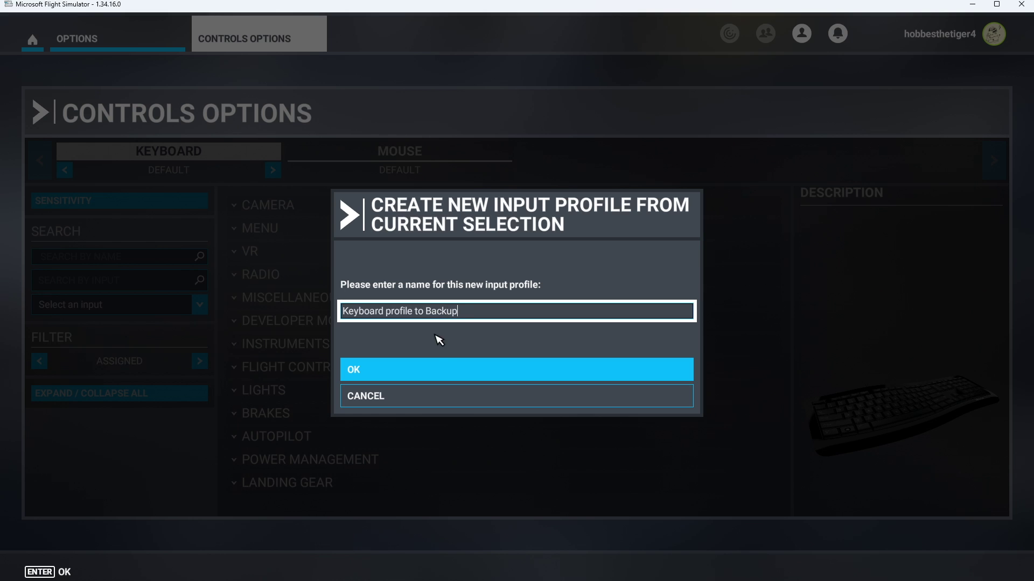
{"action": "key", "text": "Return"}
{"action": "left_click", "coordinate": [453, 376]}
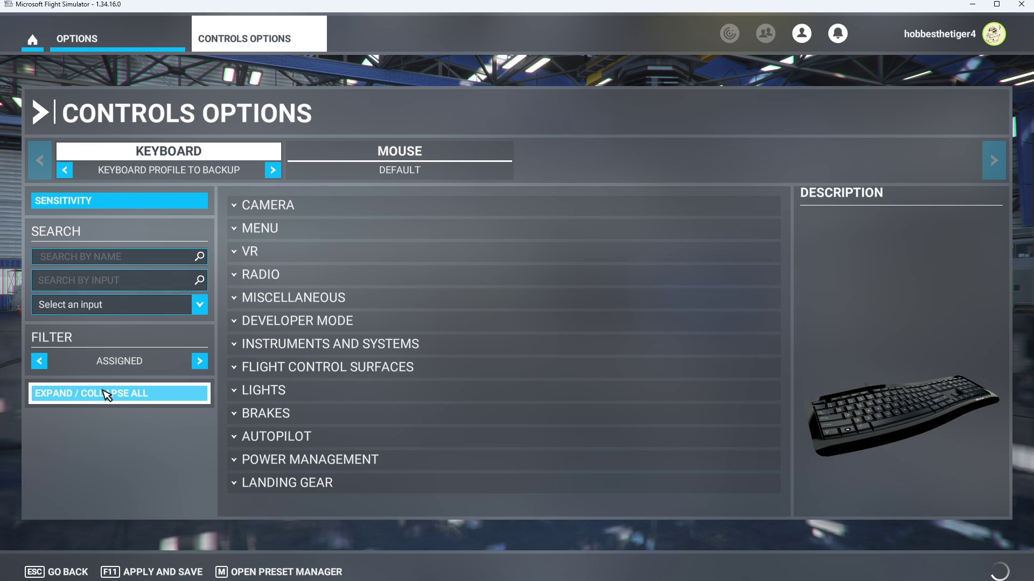
From Default, create an empty profile named 'New Keyboard Profile', then apply and save it.
{"action": "left_click", "coordinate": [273, 171]}
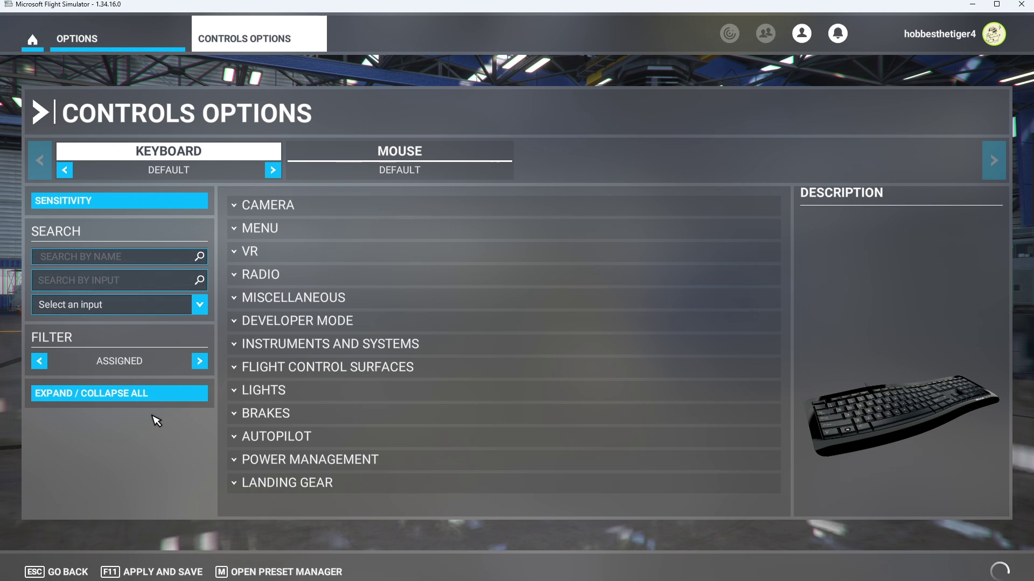
{"action": "left_click", "coordinate": [275, 572]}
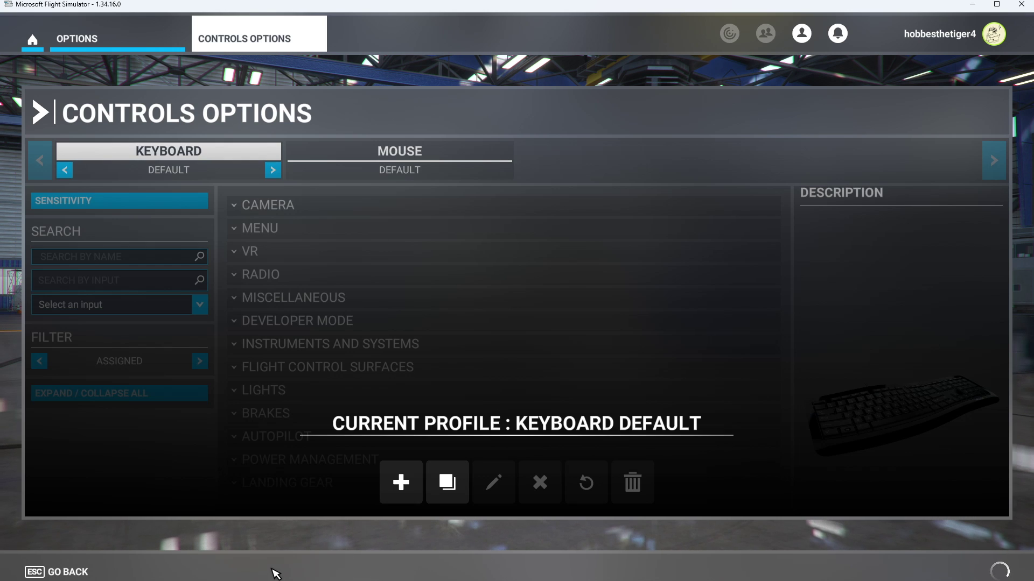
{"action": "left_click", "coordinate": [402, 481]}
{"action": "left_click", "coordinate": [452, 315]}
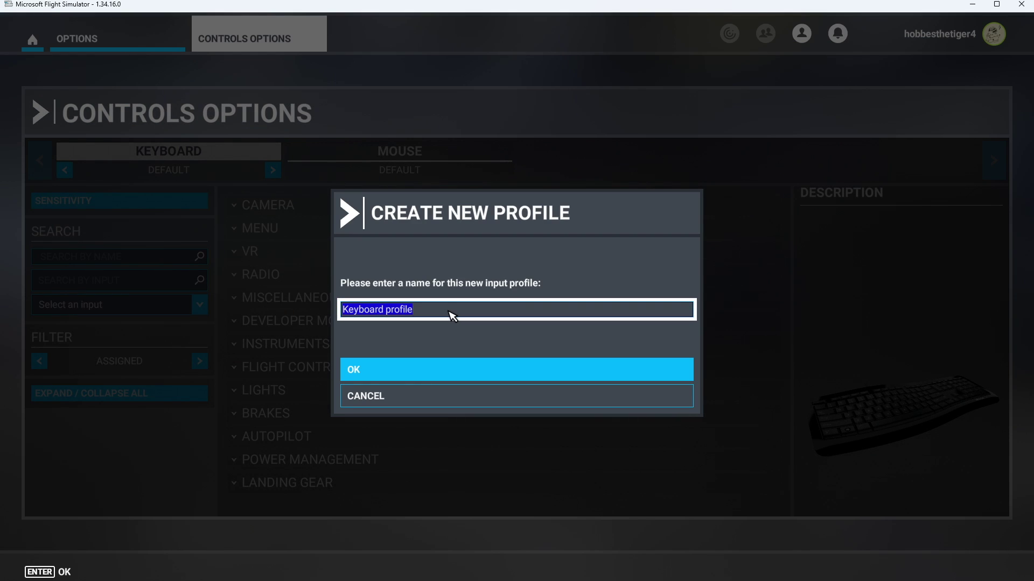
{"action": "type", "text": "New Keyboard"}
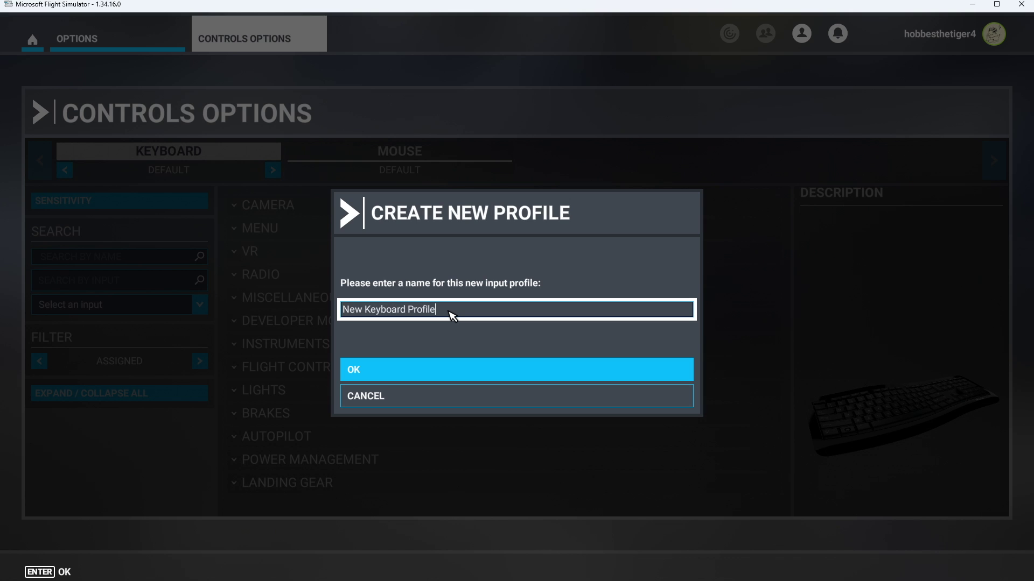
{"action": "type", "text": " Profile"}
{"action": "left_click", "coordinate": [443, 371]}
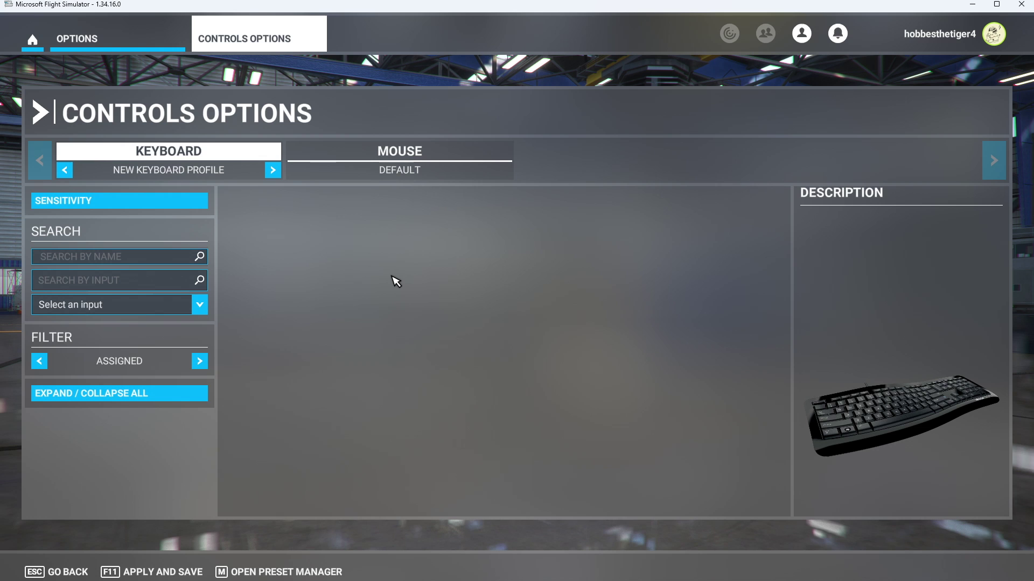
{"action": "left_click", "coordinate": [150, 572]}
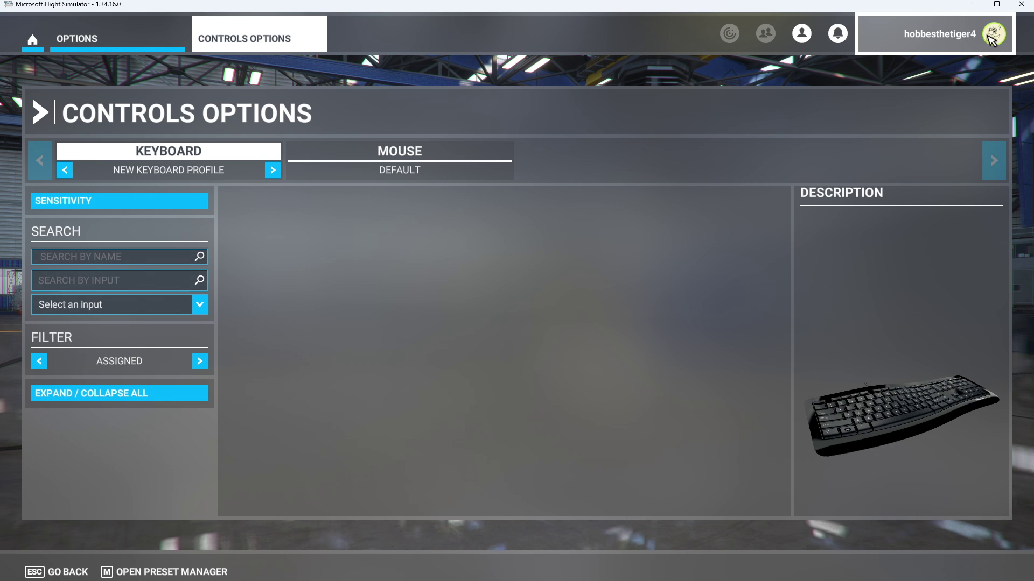
Close Flight Simulator and open File Explorer on the Windows (C:) drive.
{"action": "left_click", "coordinate": [1028, 6]}
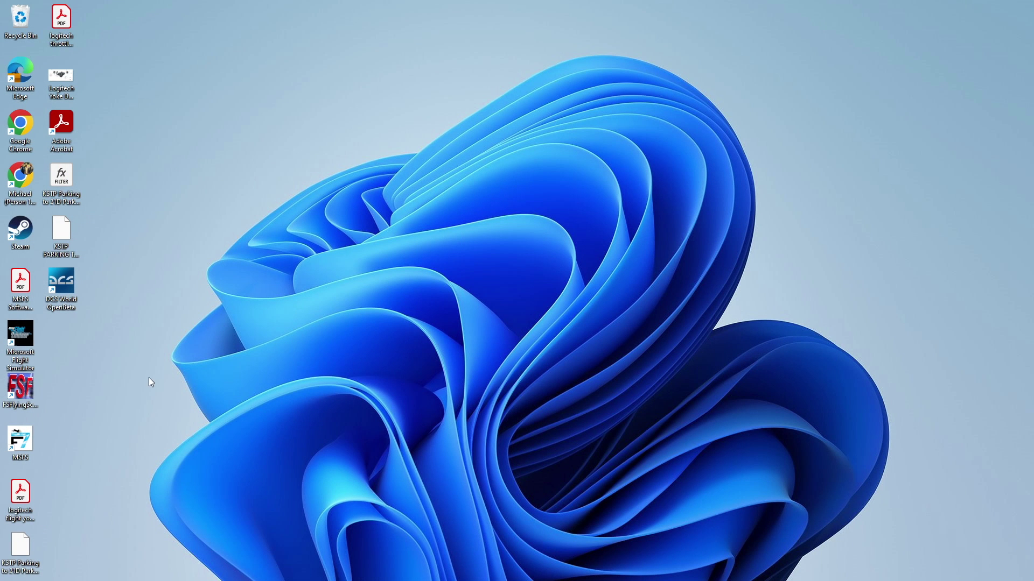
{"action": "left_click", "coordinate": [517, 569]}
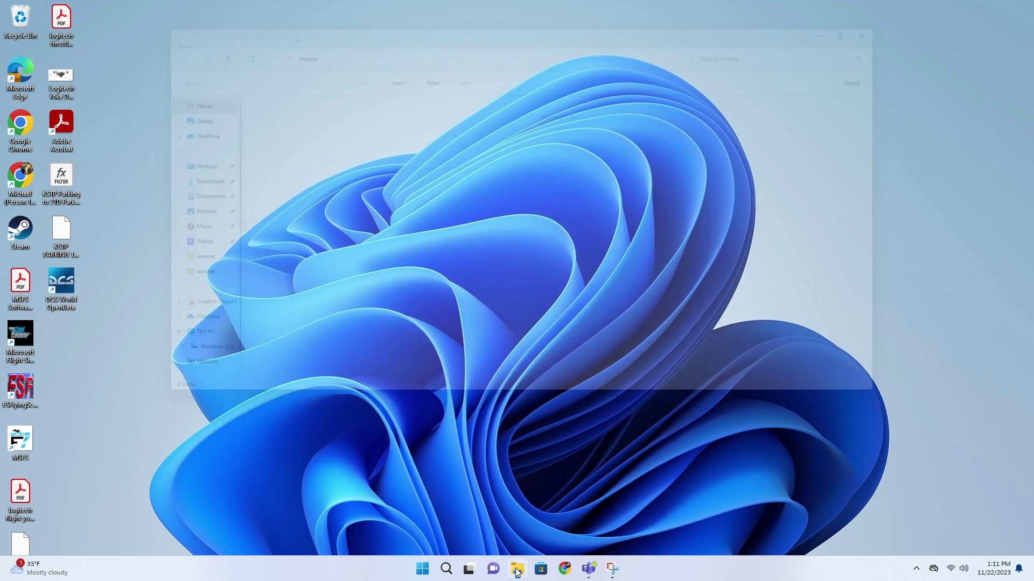
{"action": "left_click", "coordinate": [178, 369]}
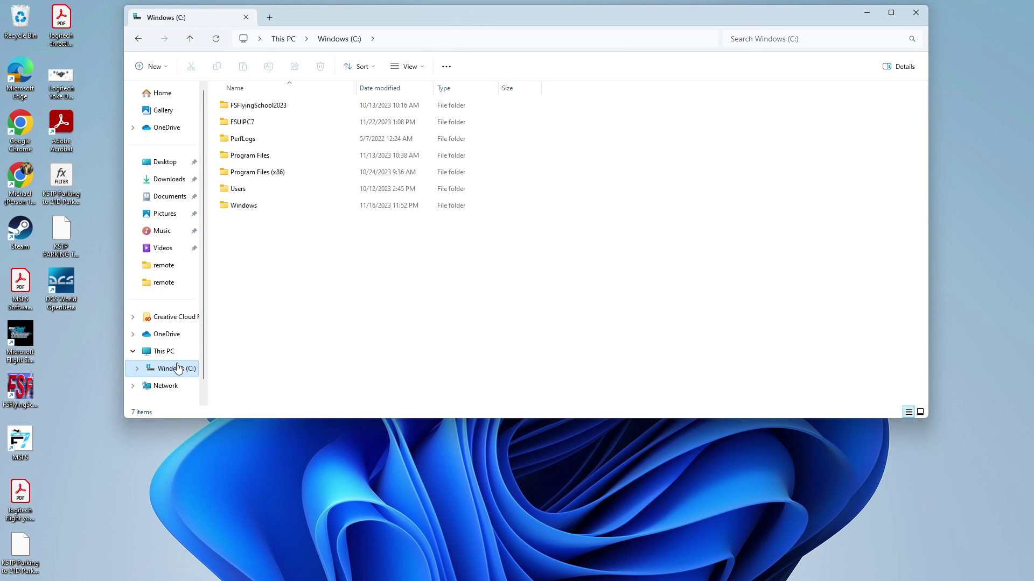
Navigate to Program Files (x86) > Steam > userdata > account folder > 1250410 > remote.
{"action": "double_click", "coordinate": [276, 173]}
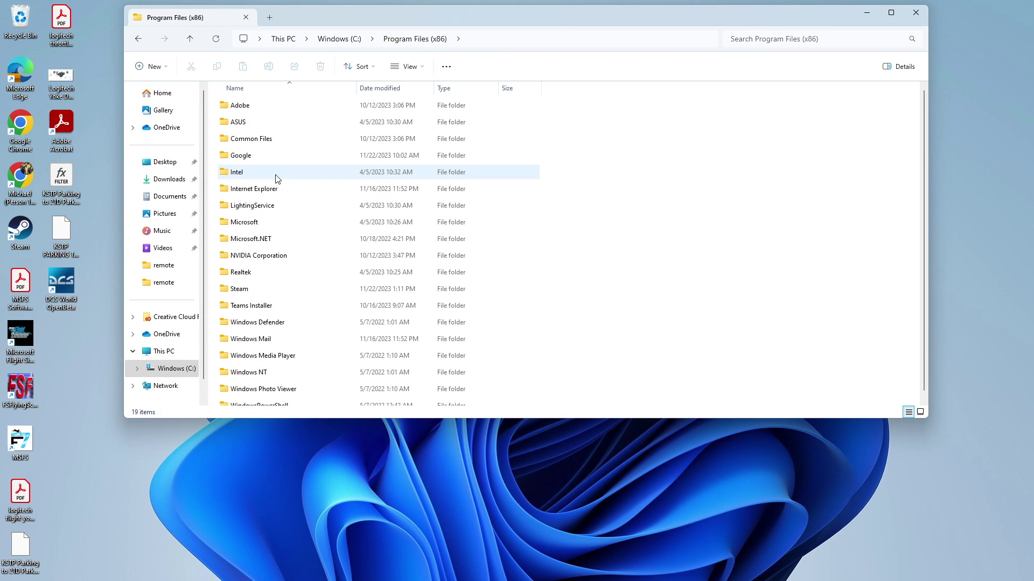
{"action": "double_click", "coordinate": [262, 291]}
{"action": "scroll", "coordinate": [266, 323], "scroll_direction": "down", "scroll_amount": 3}
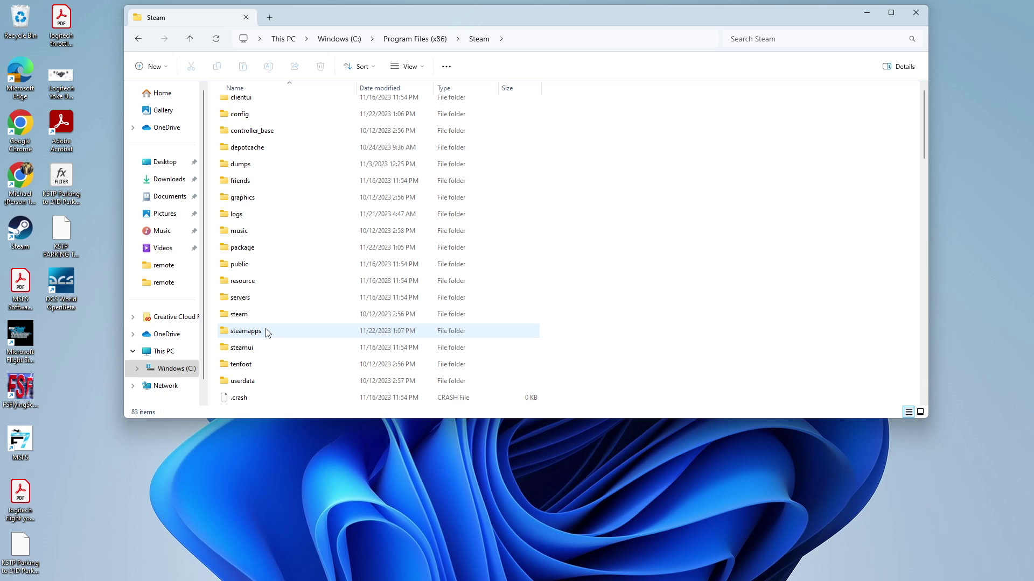
{"action": "double_click", "coordinate": [260, 332]}
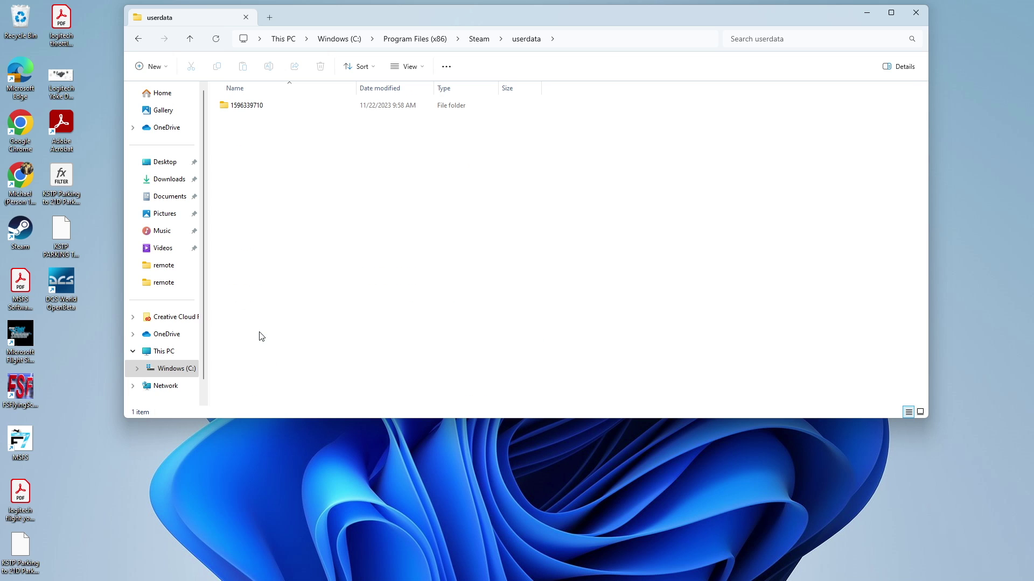
{"action": "double_click", "coordinate": [249, 106]}
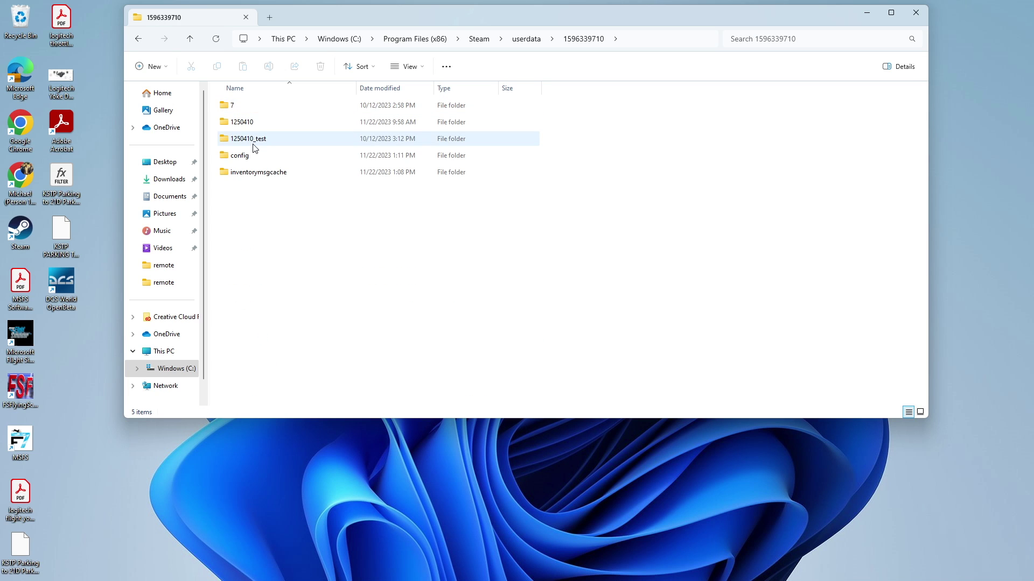
{"action": "double_click", "coordinate": [249, 124]}
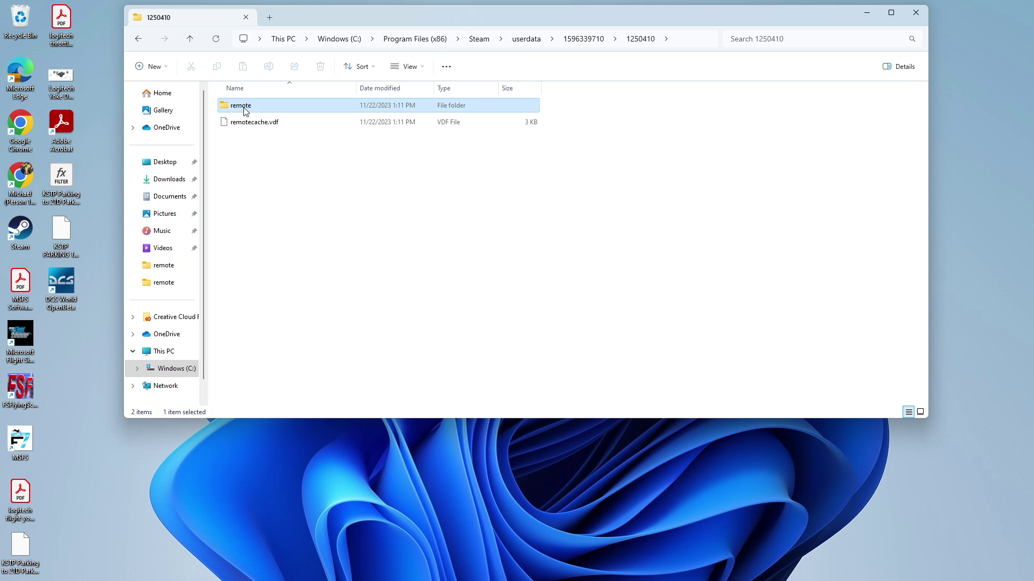
{"action": "double_click", "coordinate": [240, 106]}
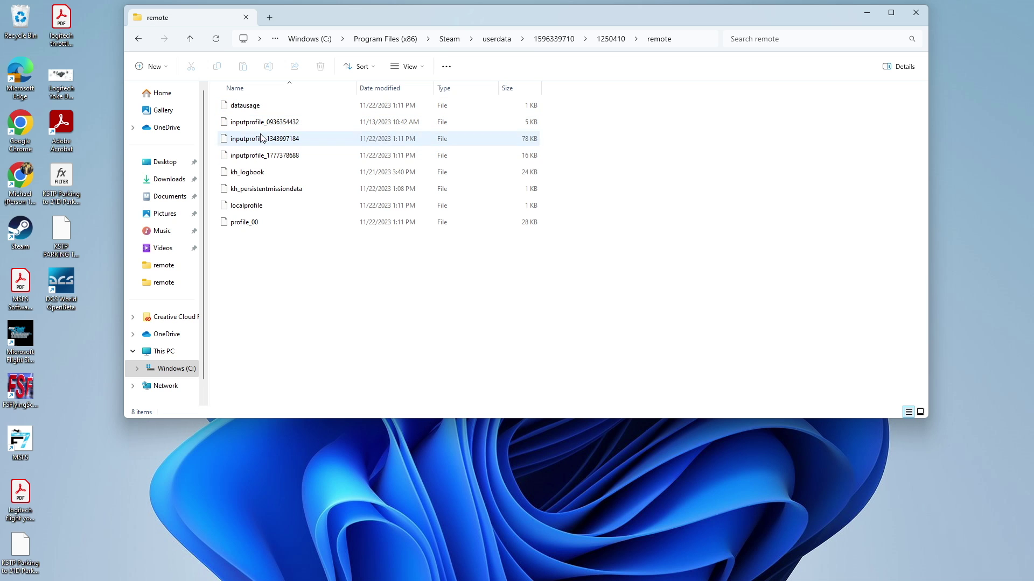
{"action": "double_click", "coordinate": [264, 123]}
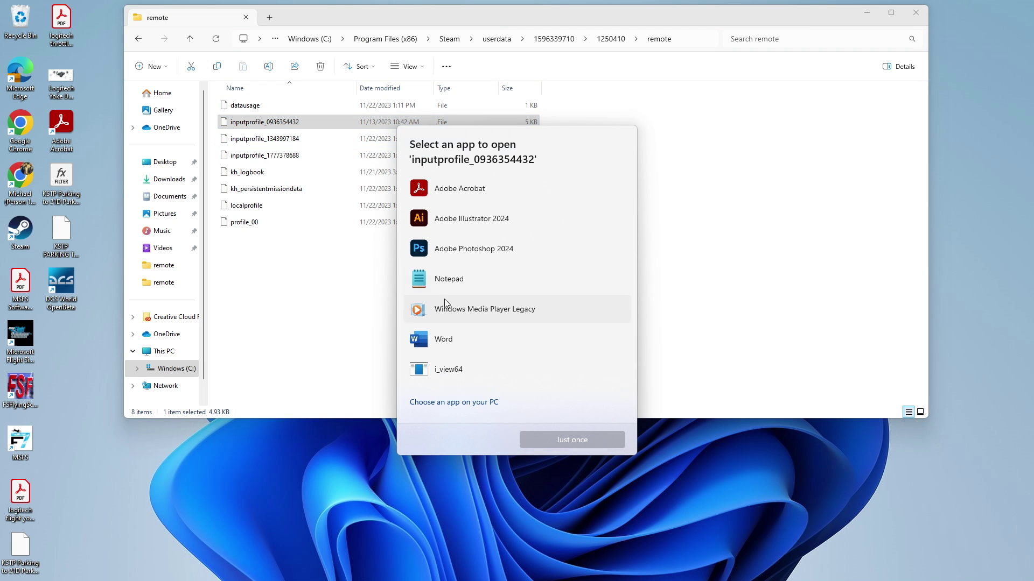
{"action": "double_click", "coordinate": [454, 283]}
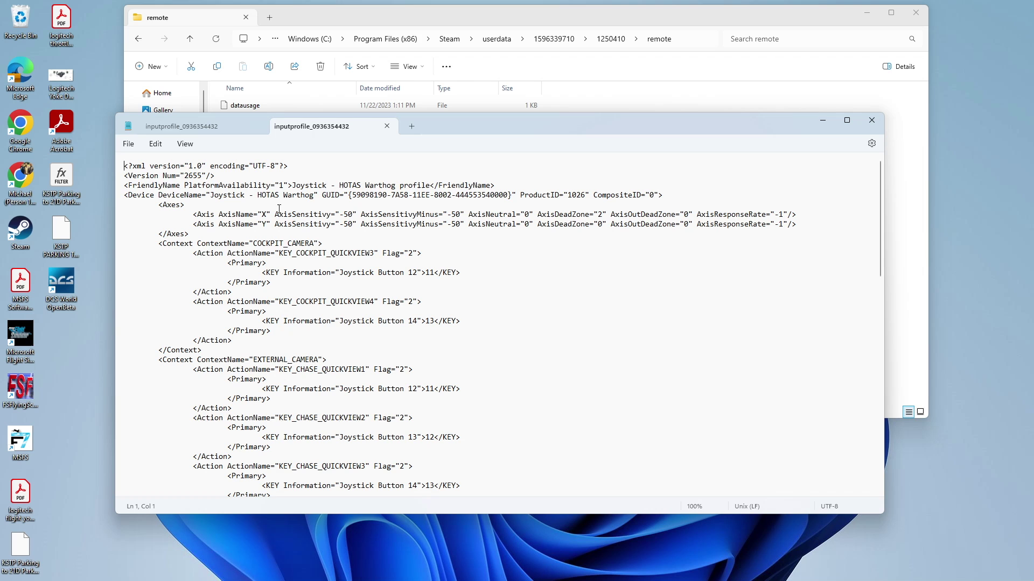
{"action": "left_click_drag", "start_coordinate": [299, 186], "coordinate": [499, 195]}
{"action": "left_click", "coordinate": [762, 173]}
{"action": "left_click", "coordinate": [871, 120]}
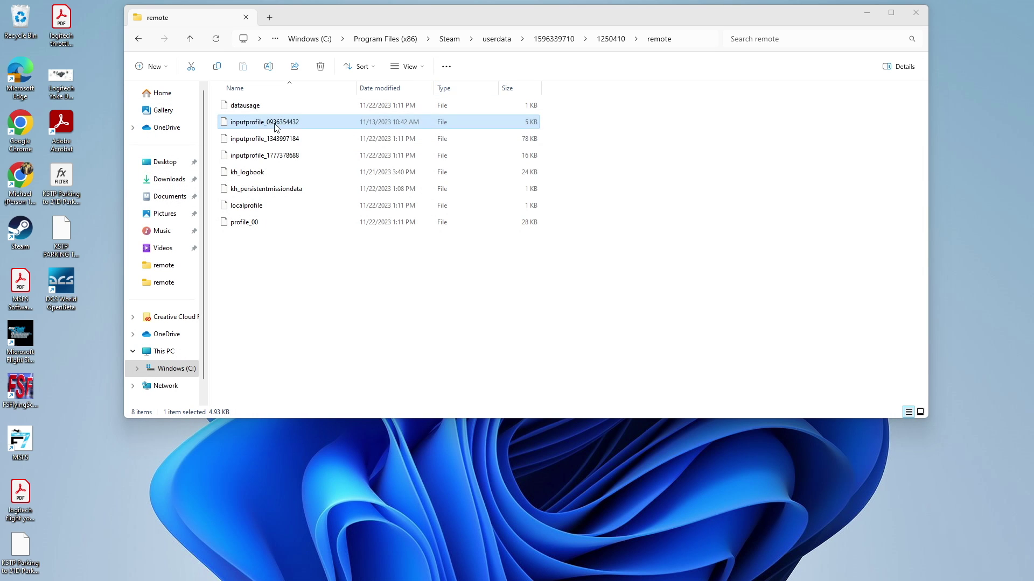
{"action": "double_click", "coordinate": [248, 138]}
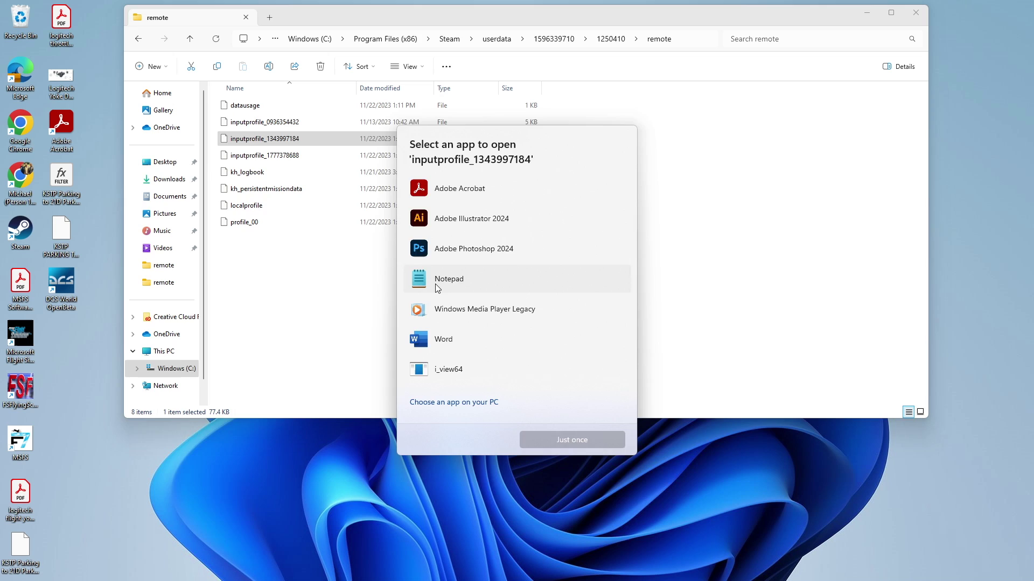
{"action": "double_click", "coordinate": [466, 282]}
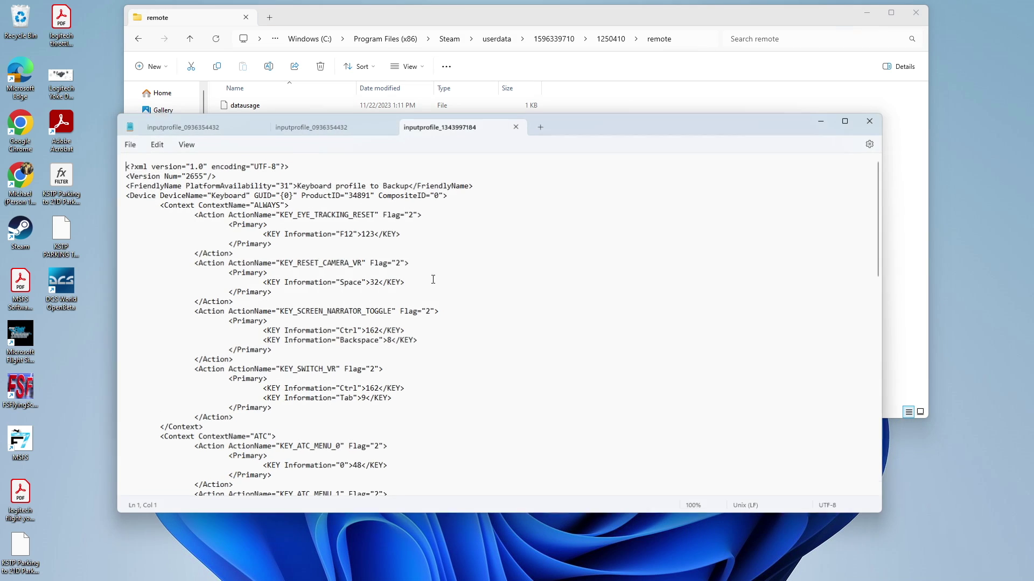
{"action": "left_click", "coordinate": [336, 194]}
Close the joystick profile tabs and select the 'Keyboard profile to Backup' FriendlyName.
{"action": "left_click", "coordinate": [329, 126]}
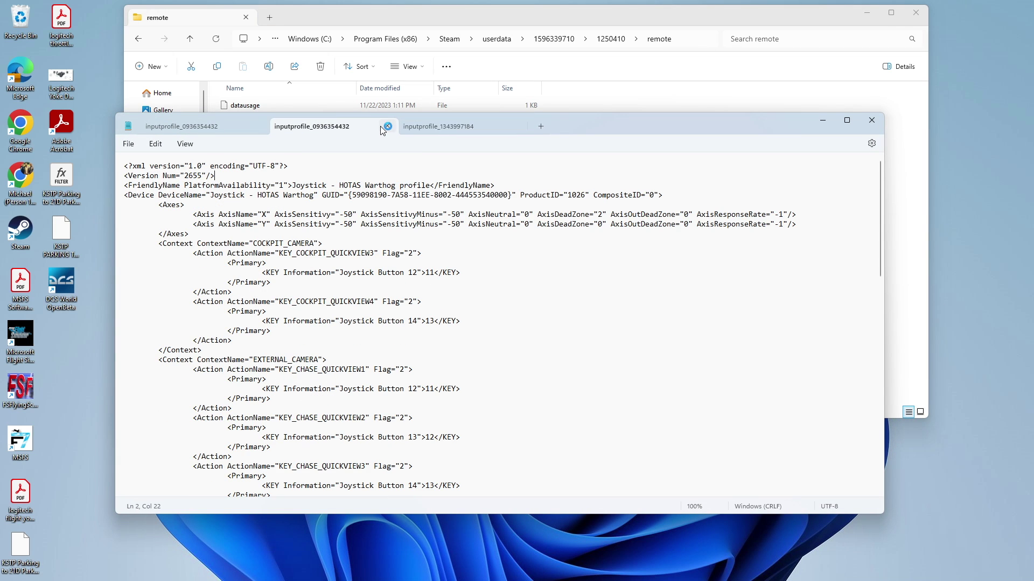
{"action": "left_click", "coordinate": [388, 126]}
{"action": "left_click", "coordinate": [264, 127]}
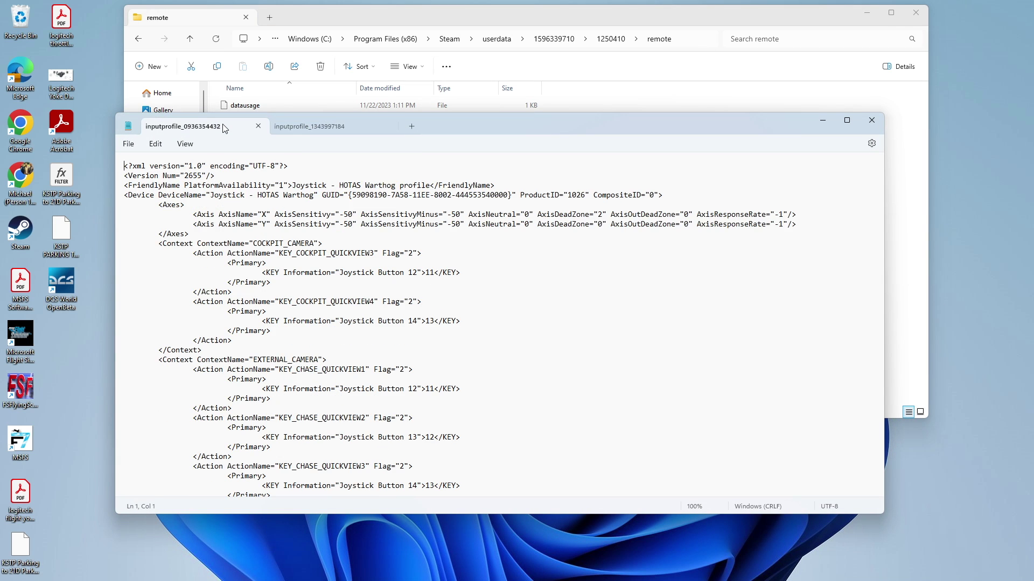
{"action": "left_click", "coordinate": [258, 128]}
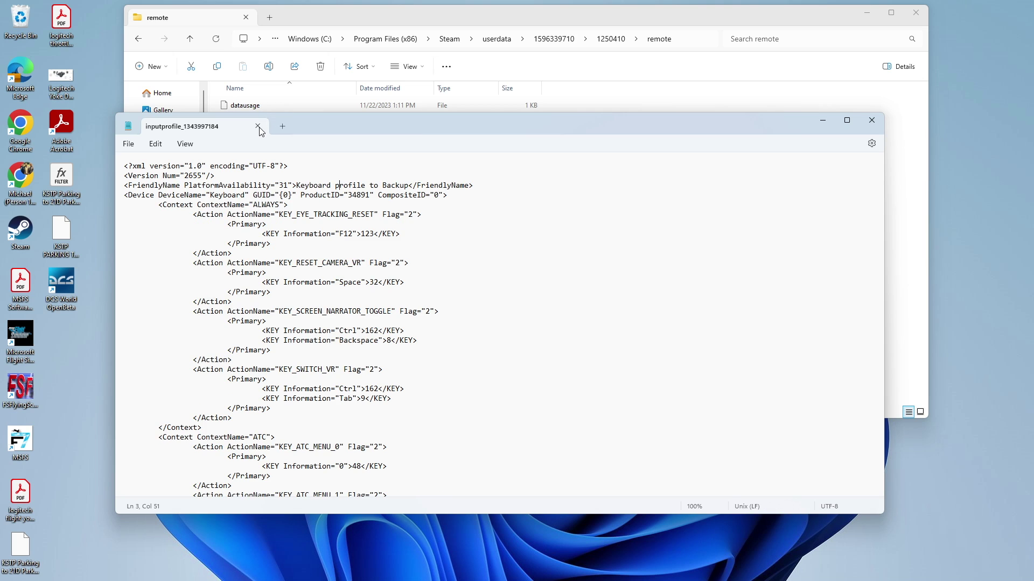
{"action": "left_click", "coordinate": [127, 144]}
{"action": "left_click", "coordinate": [124, 146]}
{"action": "left_click_drag", "start_coordinate": [296, 186], "coordinate": [434, 191]}
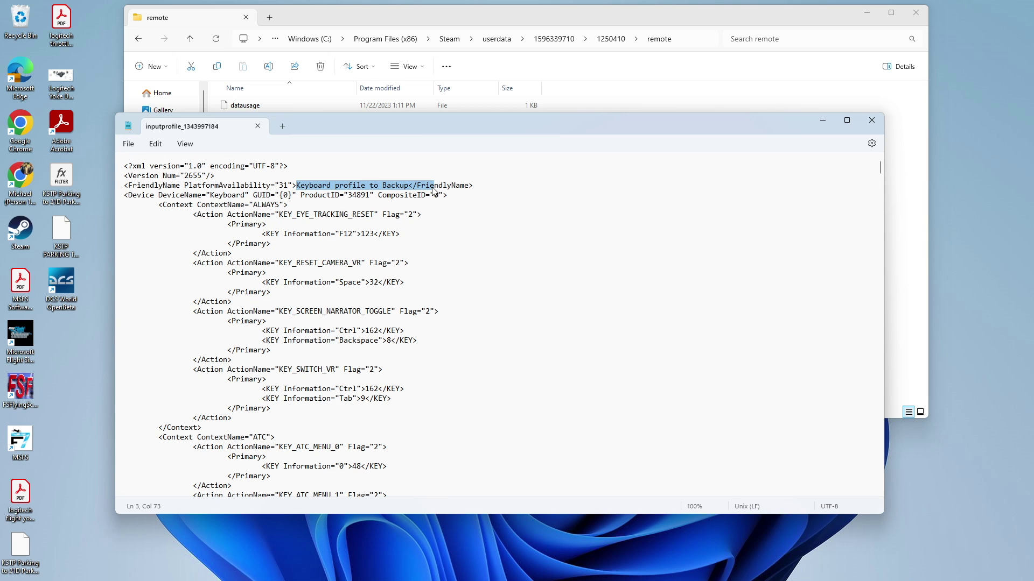
Save the profile to the Desktop as 'Backup Keyboard Profile' and close the file.
{"action": "left_click", "coordinate": [129, 144]}
{"action": "left_click", "coordinate": [152, 240]}
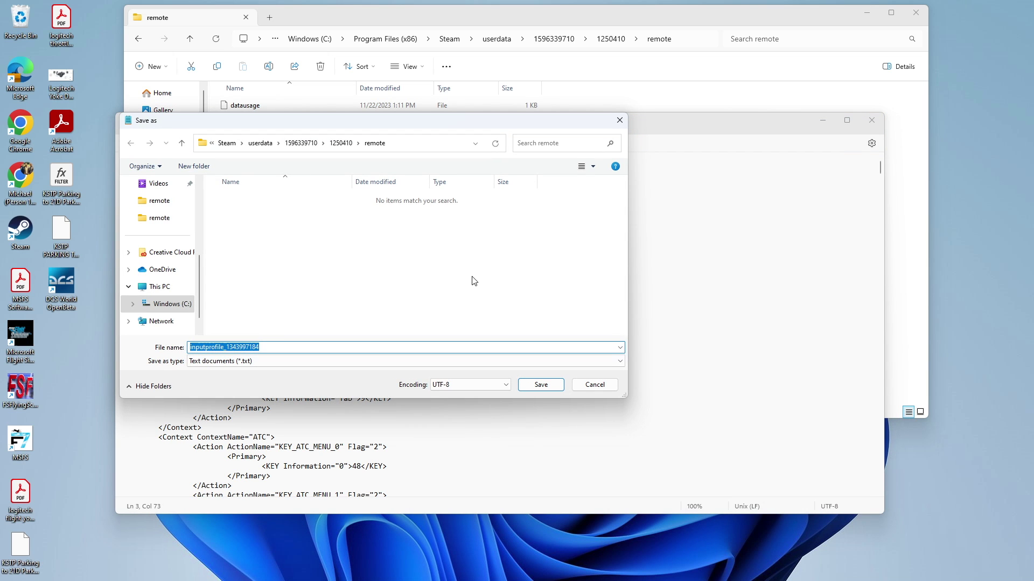
{"action": "type", "text": "Ke"}
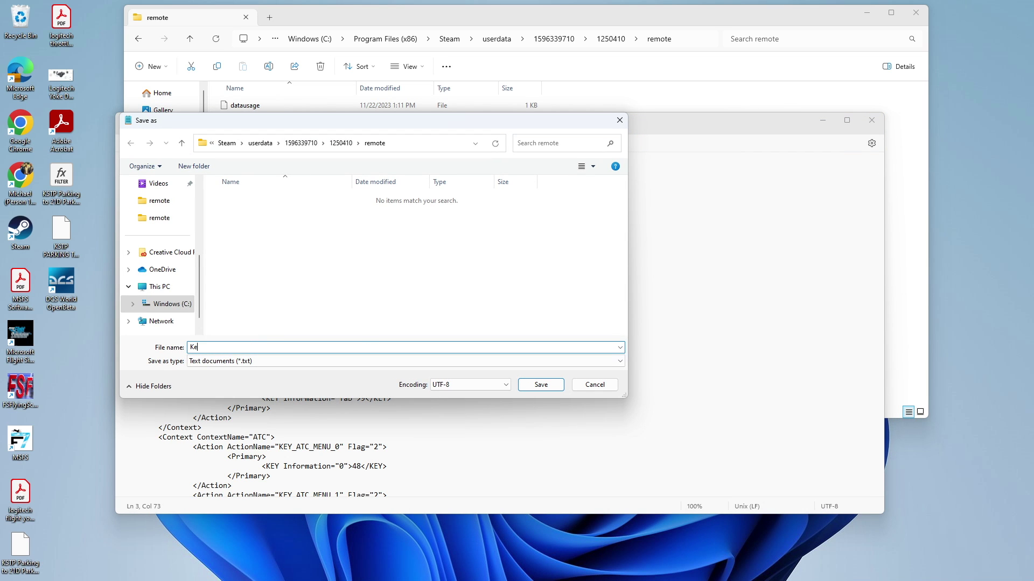
{"action": "key", "text": "BackSpace"}
{"action": "key", "text": "BackSpace"}
{"action": "type", "text": "Backup Keyboard Profile"}
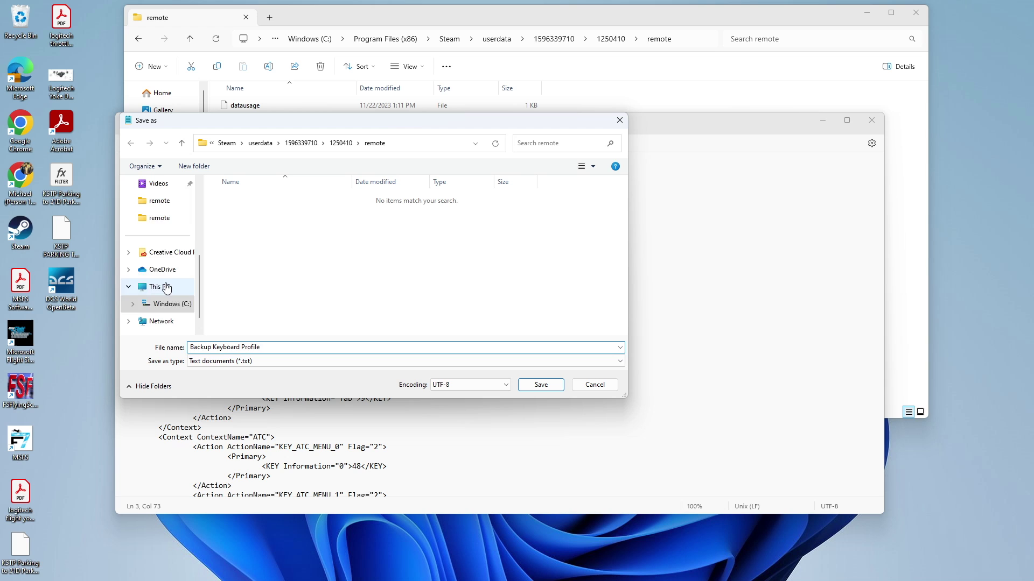
{"action": "scroll", "coordinate": [166, 288], "scroll_direction": "up", "scroll_amount": 3}
{"action": "left_click", "coordinate": [162, 255]}
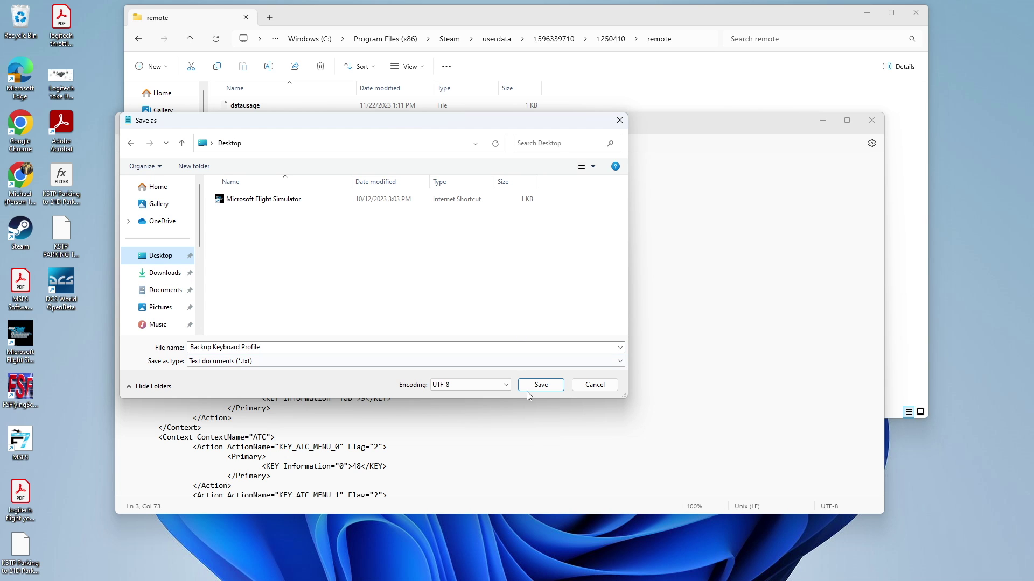
{"action": "left_click", "coordinate": [546, 388]}
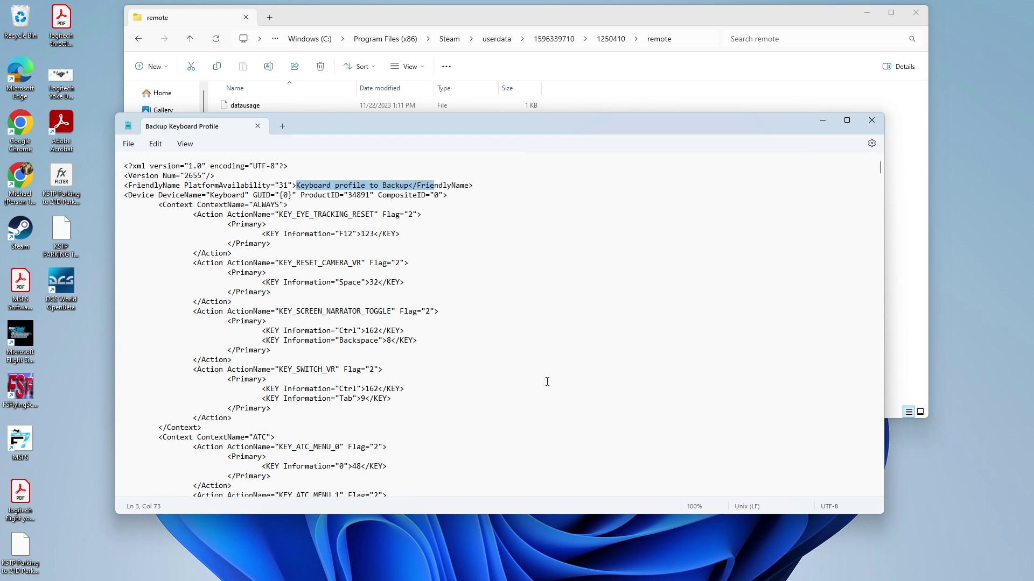
{"action": "left_click", "coordinate": [558, 303]}
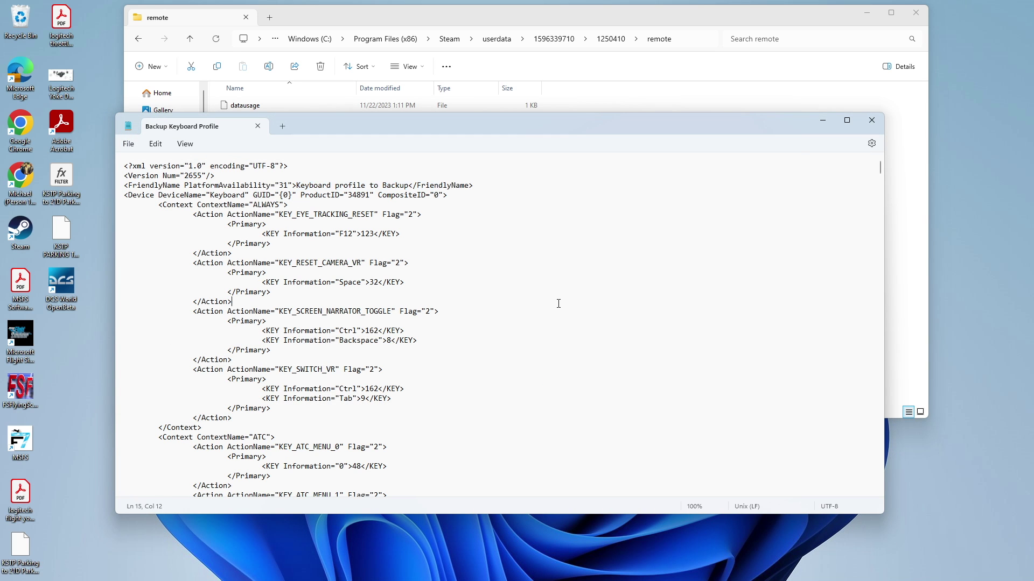
{"action": "left_click", "coordinate": [257, 126]}
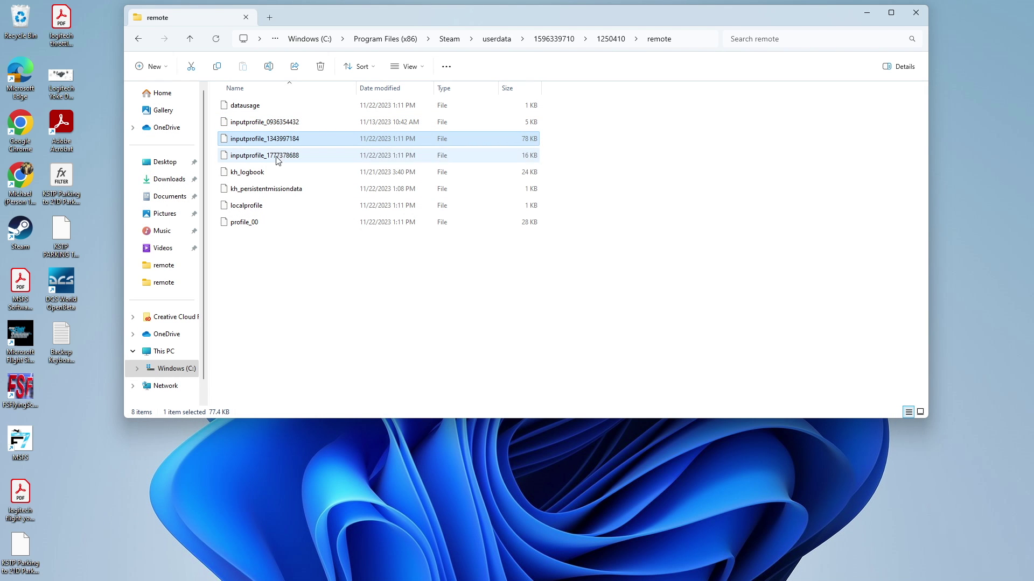
{"action": "double_click", "coordinate": [276, 155]}
{"action": "double_click", "coordinate": [421, 272]}
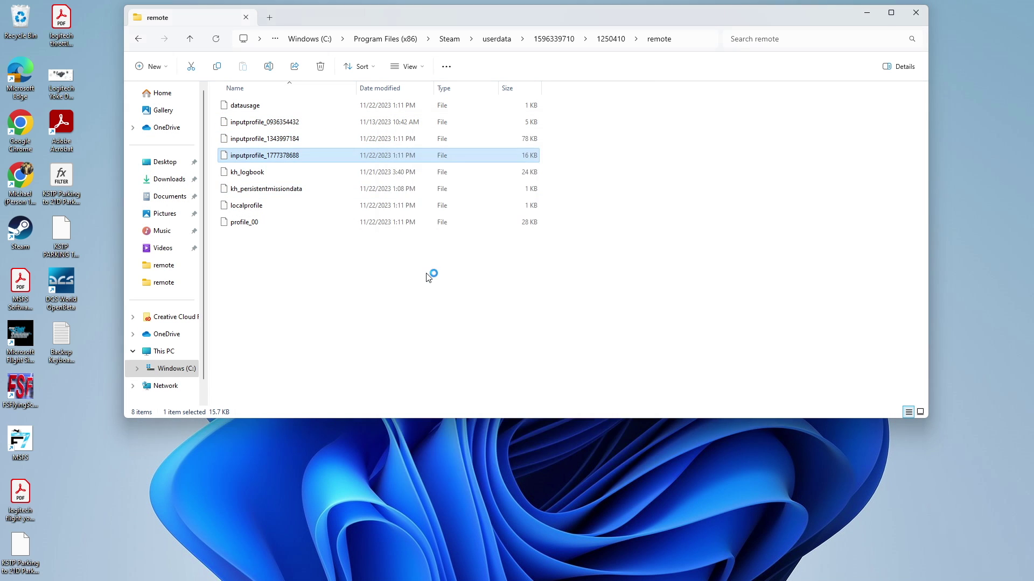
{"action": "left_click_drag", "start_coordinate": [287, 186], "coordinate": [360, 187]}
{"action": "left_click", "coordinate": [407, 253]}
{"action": "scroll", "coordinate": [407, 254], "scroll_direction": "down", "scroll_amount": 12}
{"action": "scroll", "coordinate": [407, 254], "scroll_direction": "down", "scroll_amount": 20}
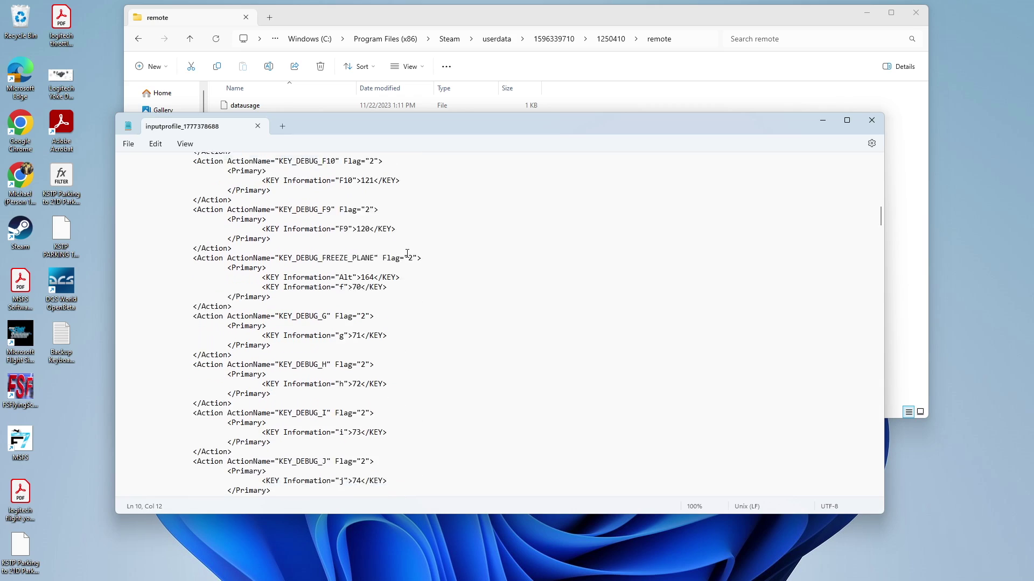
{"action": "scroll", "coordinate": [407, 254], "scroll_direction": "down", "scroll_amount": 20}
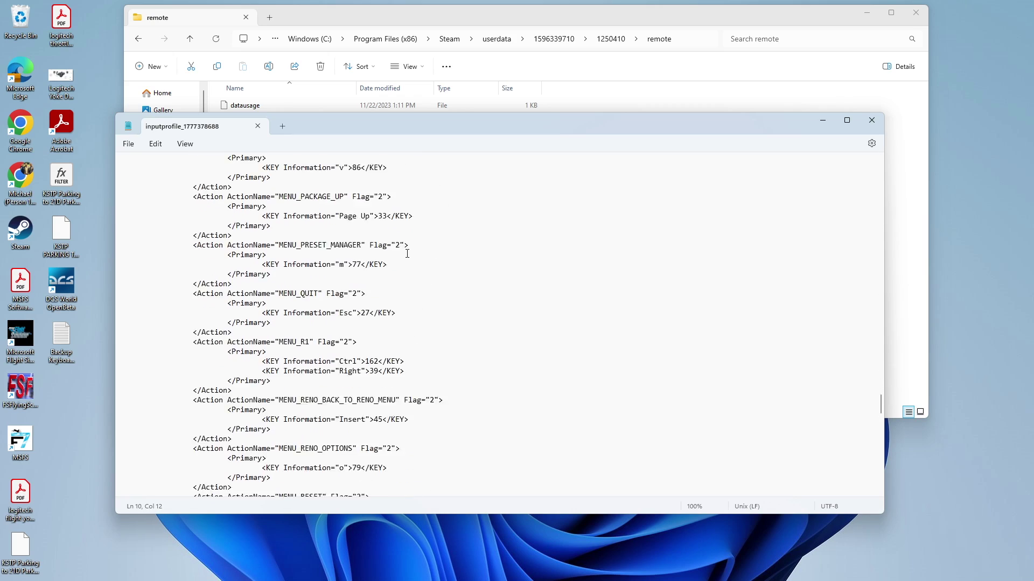
{"action": "scroll", "coordinate": [407, 254], "scroll_direction": "up", "scroll_amount": 20}
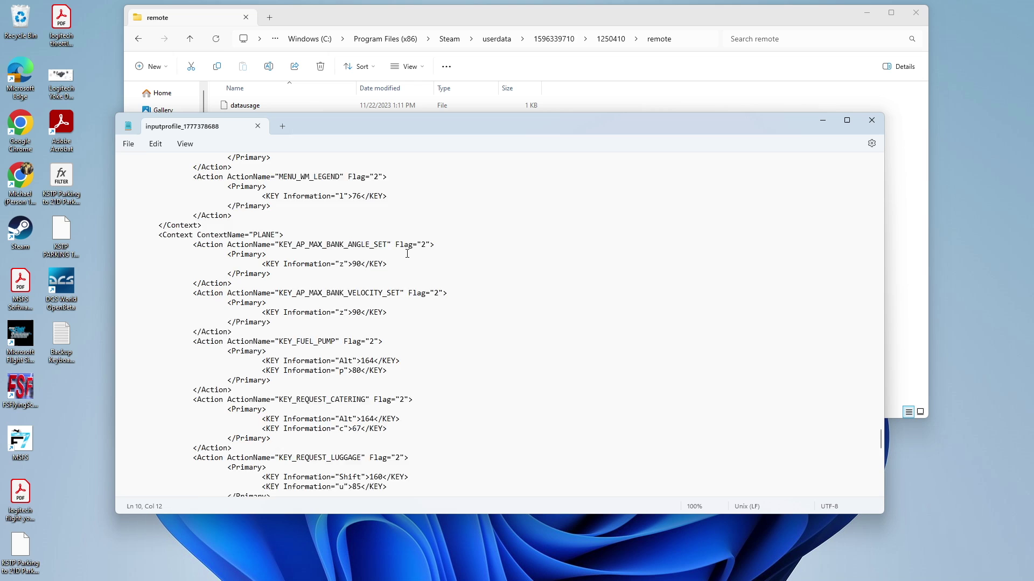
{"action": "scroll", "coordinate": [407, 254], "scroll_direction": "up", "scroll_amount": 20}
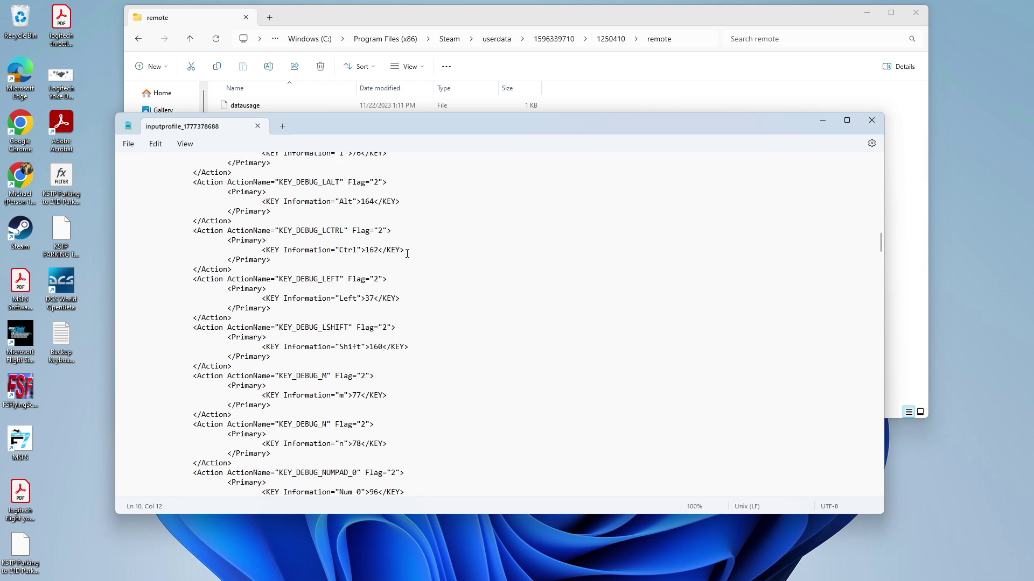
{"action": "scroll", "coordinate": [407, 253], "scroll_direction": "up", "scroll_amount": 2}
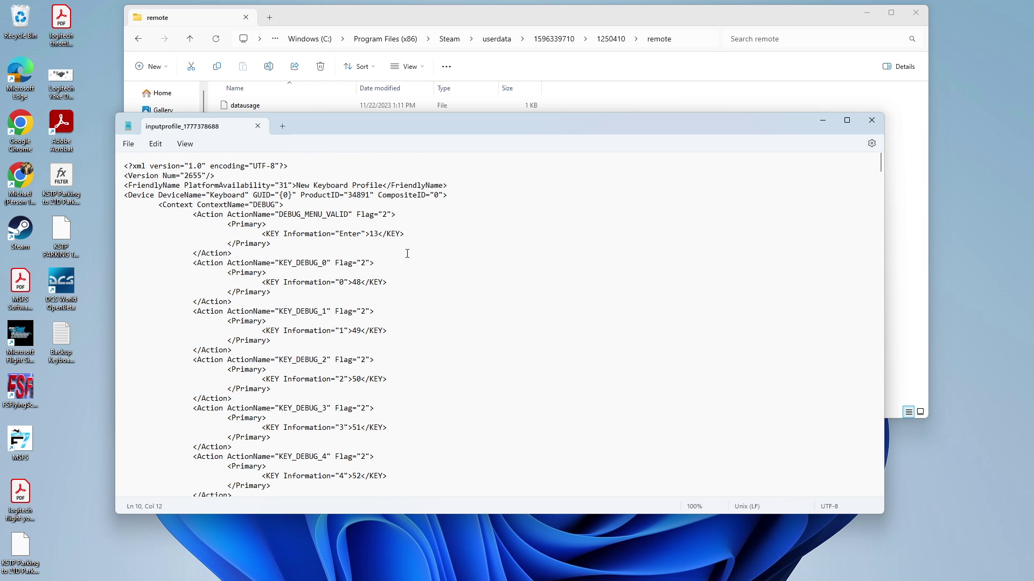
Delete every binding from the first Context line onward, leaving only the header lines.
{"action": "left_click", "coordinate": [150, 205]}
{"action": "left_click_drag", "start_coordinate": [155, 206], "coordinate": [385, 579]}
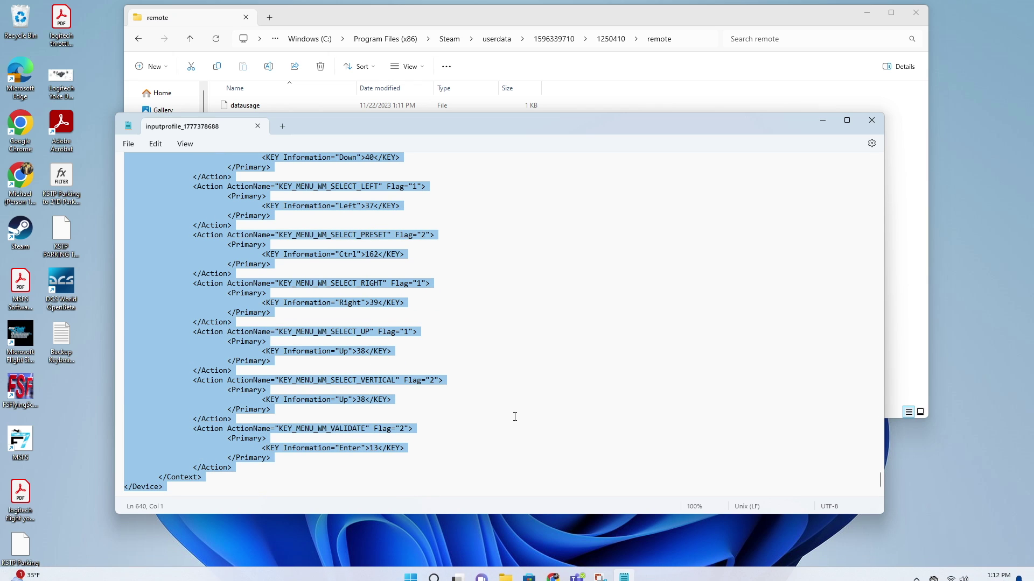
{"action": "key", "text": "BackSpace"}
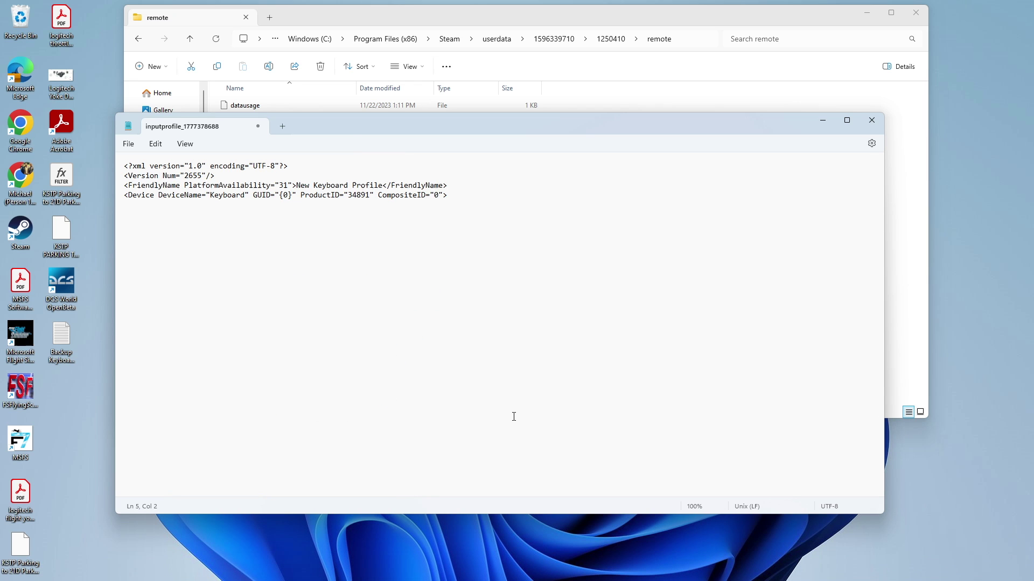
{"action": "left_click_drag", "start_coordinate": [350, 129], "coordinate": [511, 169]}
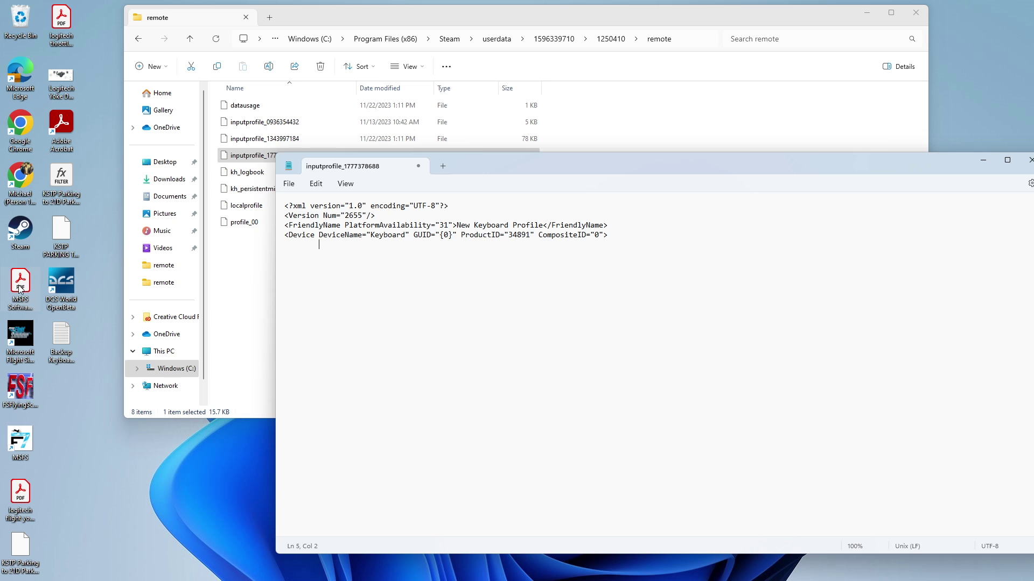
Open the desktop Backup Keyboard Profile and select its bindings from the ALWAYS context to </Device>.
{"action": "double_click", "coordinate": [66, 341]}
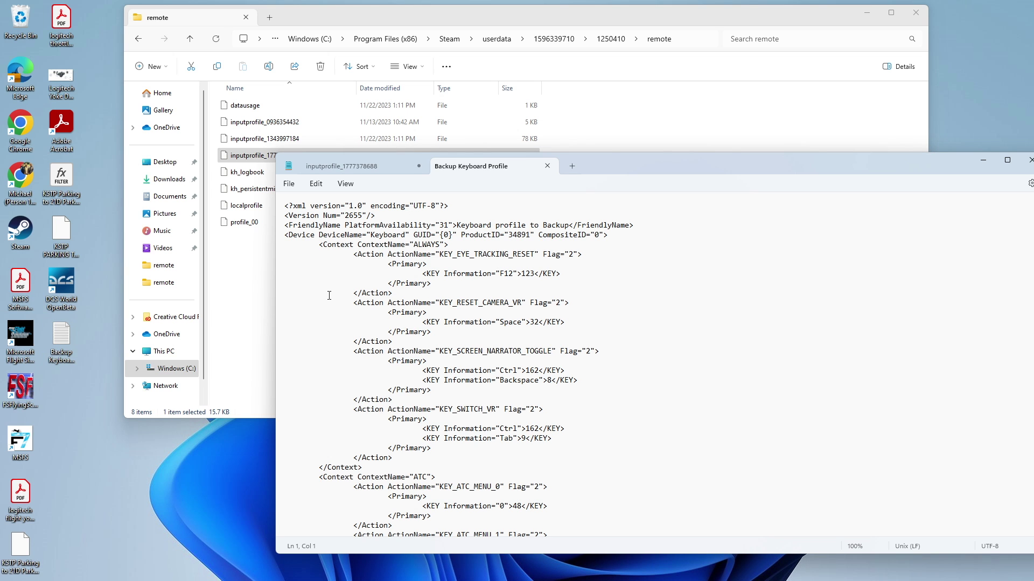
{"action": "left_click_drag", "start_coordinate": [302, 244], "coordinate": [658, 578]}
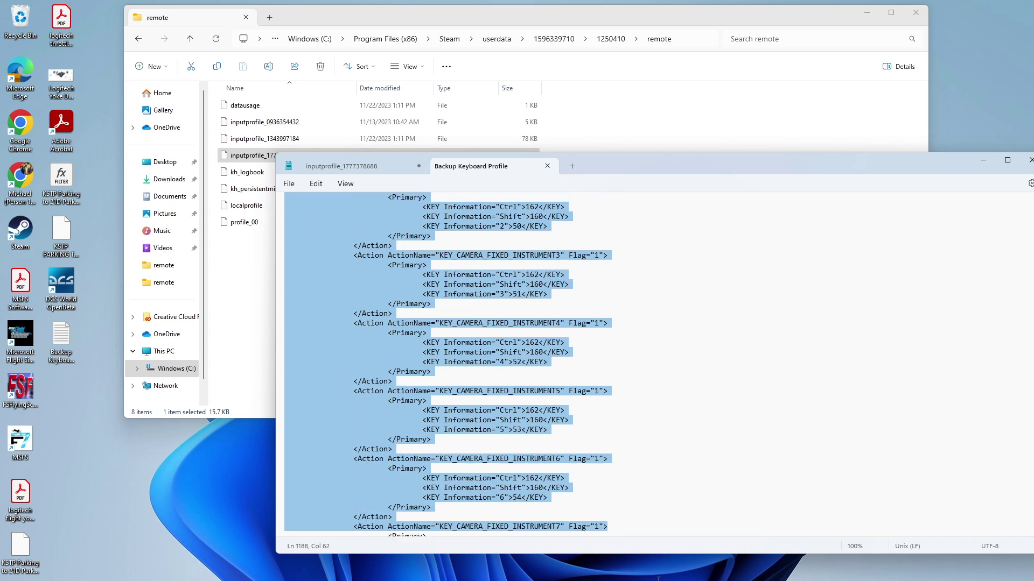
{"action": "left_click_drag", "start_coordinate": [658, 579], "coordinate": [658, 579]}
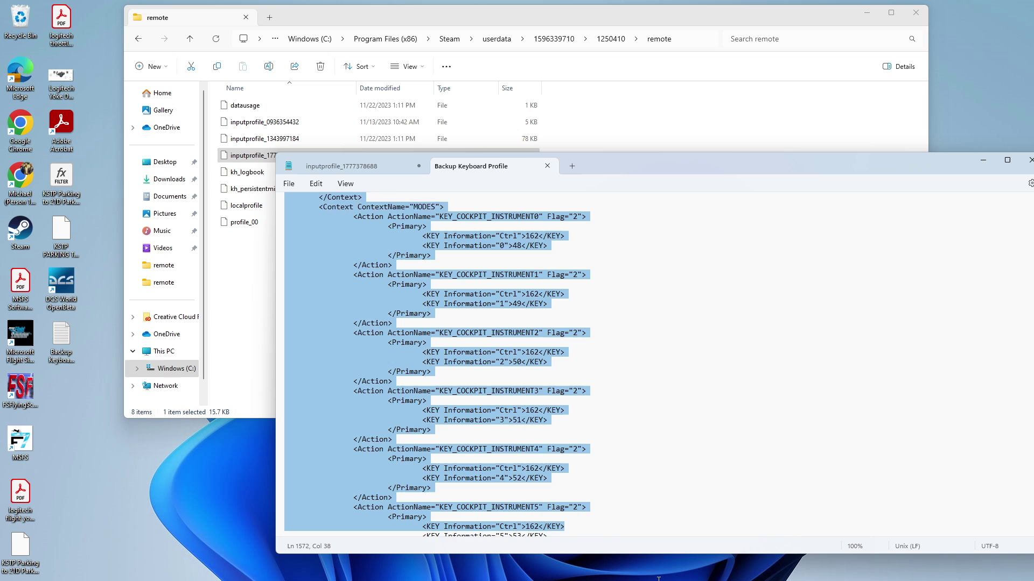
{"action": "left_click_drag", "start_coordinate": [658, 578], "coordinate": [658, 579]}
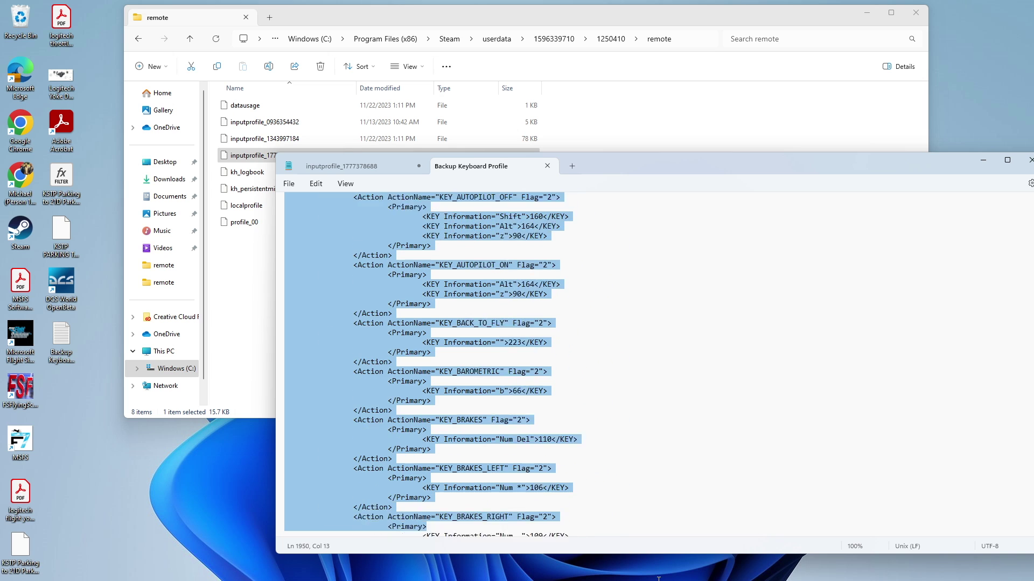
{"action": "left_click_drag", "start_coordinate": [658, 579], "coordinate": [678, 580]}
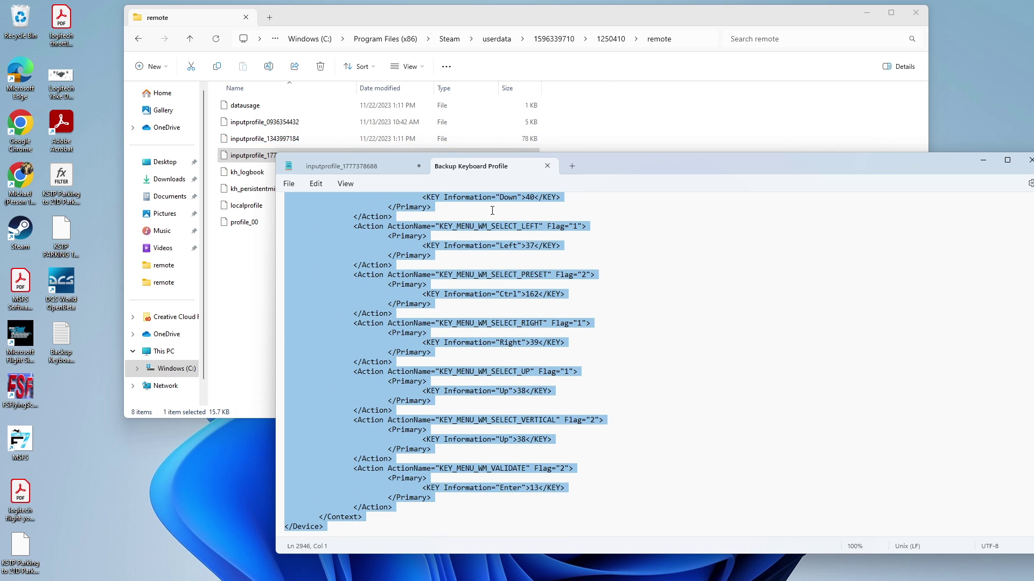
{"action": "left_click", "coordinate": [350, 168]}
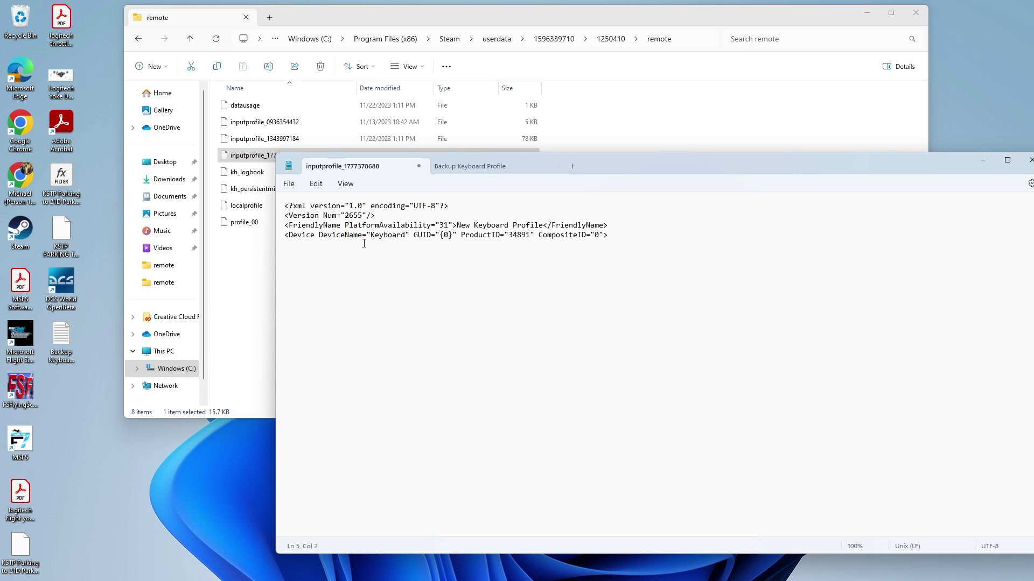
{"action": "key", "text": "ctrl+v"}
{"action": "left_click", "coordinate": [290, 184]}
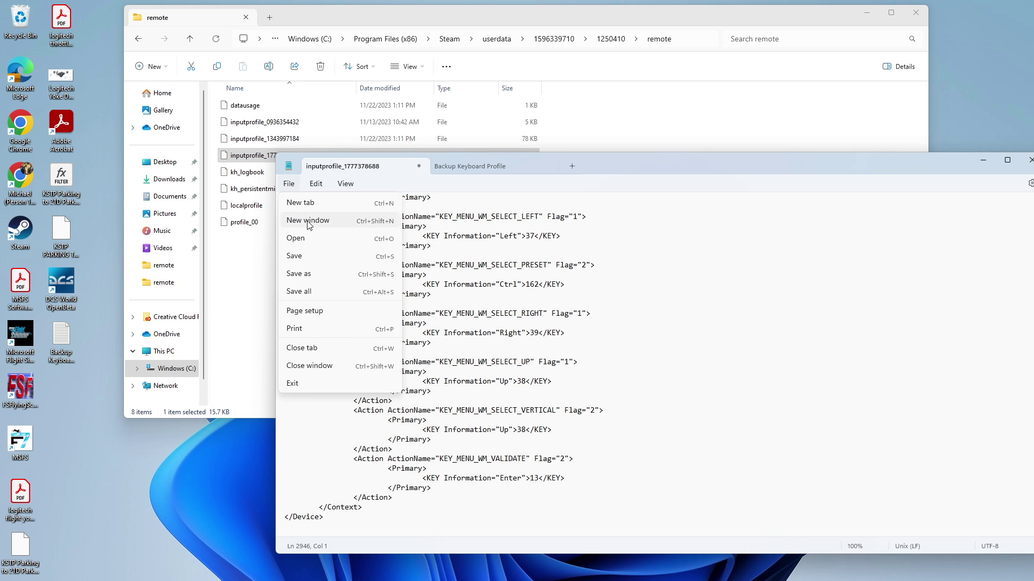
{"action": "left_click", "coordinate": [318, 257]}
{"action": "left_click_drag", "start_coordinate": [649, 176], "coordinate": [503, 149]}
{"action": "left_click", "coordinate": [357, 141]}
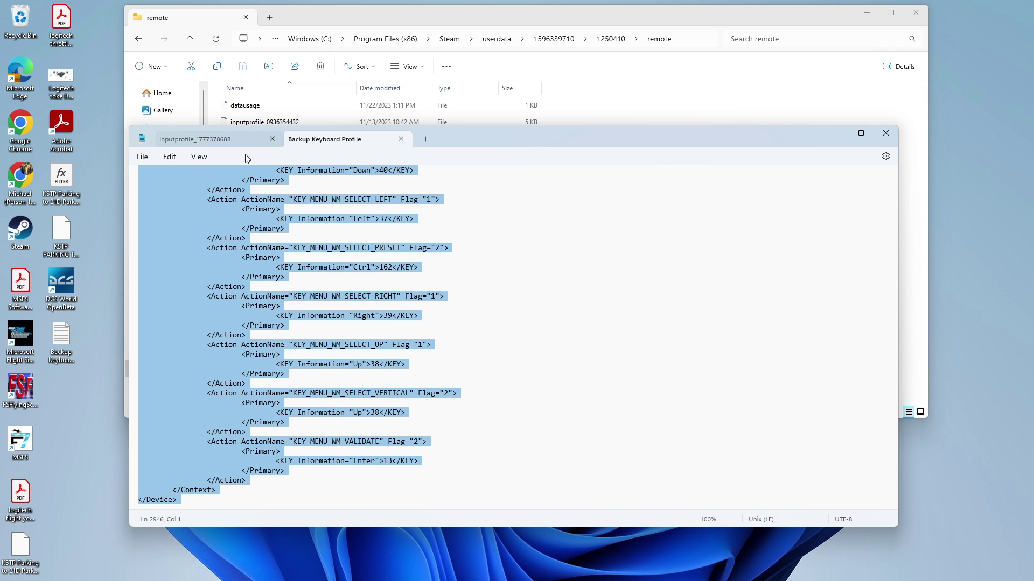
{"action": "left_click", "coordinate": [540, 240]}
{"action": "left_click", "coordinate": [192, 136]}
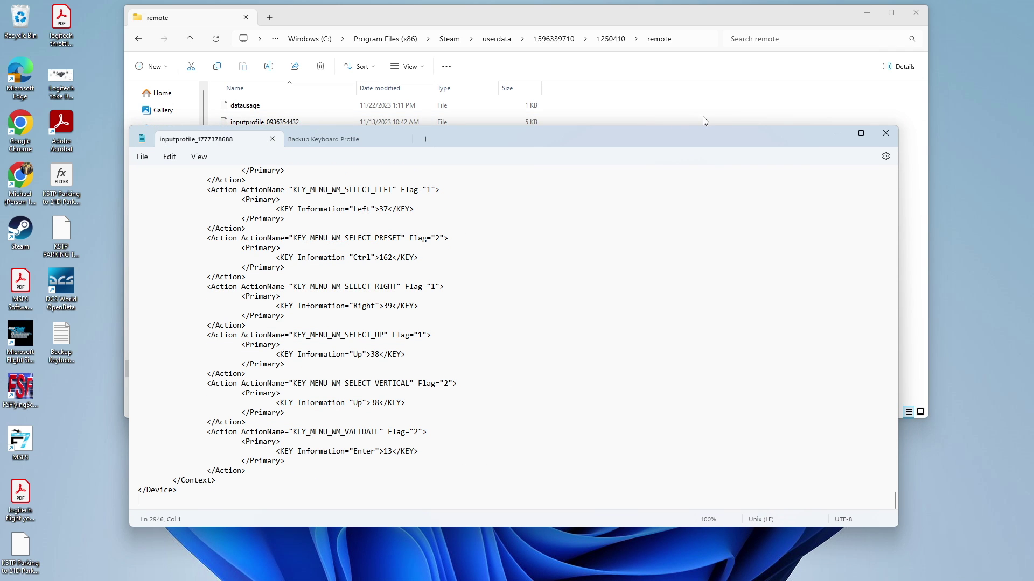
{"action": "left_click", "coordinate": [886, 133]}
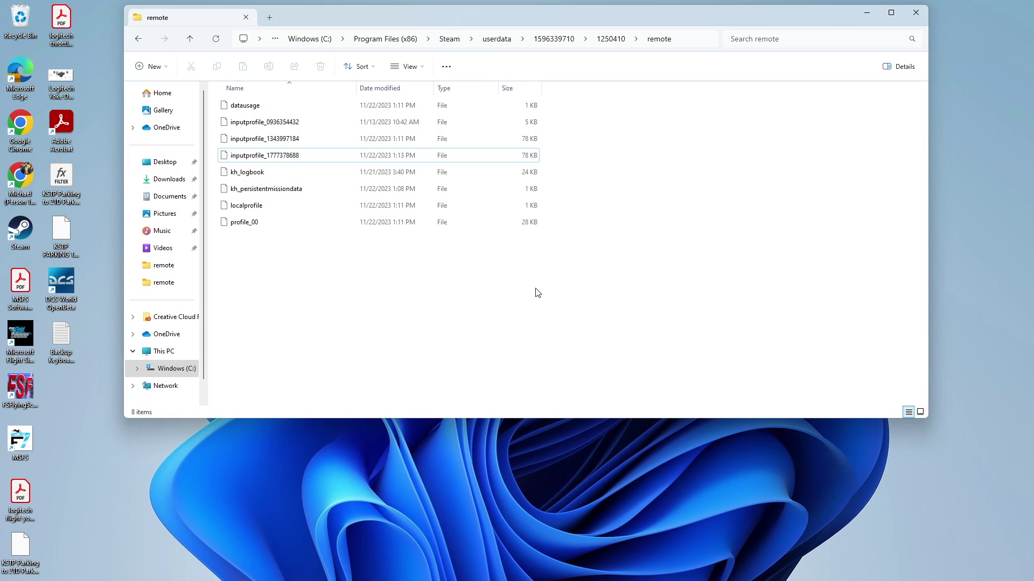
Close the remote folder window and launch Microsoft Flight Simulator from the desktop.
{"action": "left_click", "coordinate": [915, 16]}
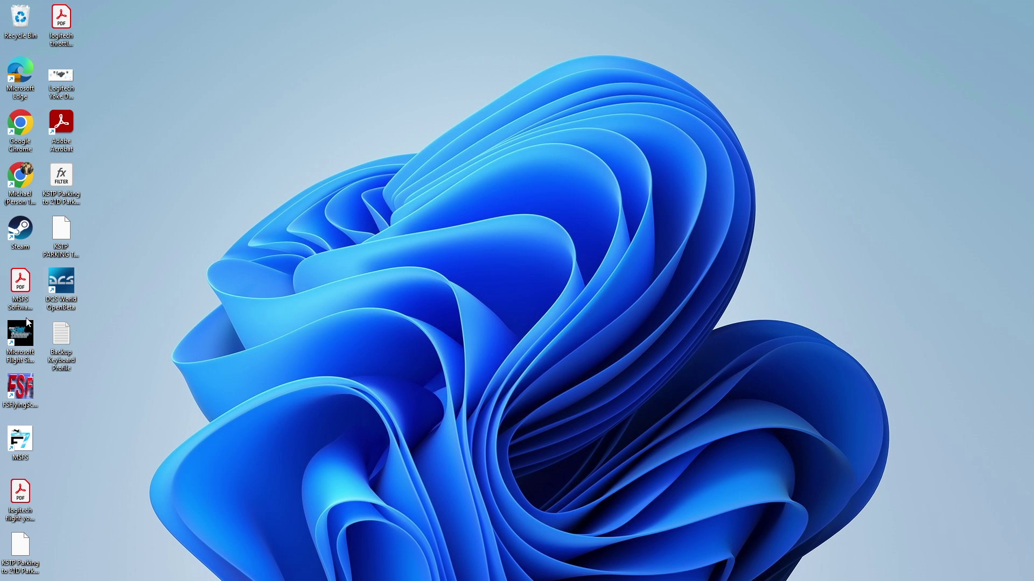
{"action": "double_click", "coordinate": [27, 336]}
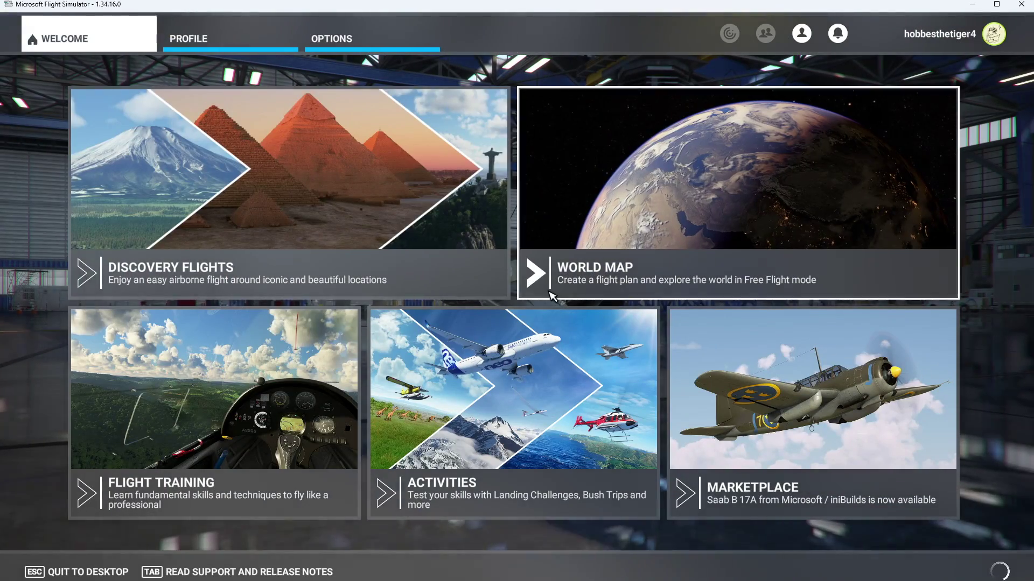
Go to Options > Controls Options and show the Keyboard bindings.
{"action": "left_click", "coordinate": [345, 37]}
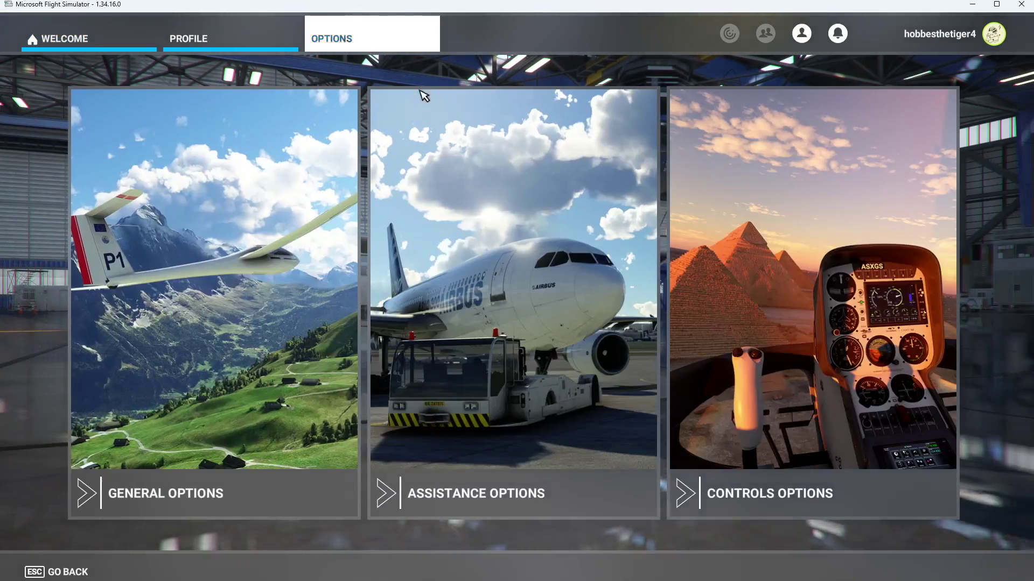
{"action": "left_click", "coordinate": [722, 219]}
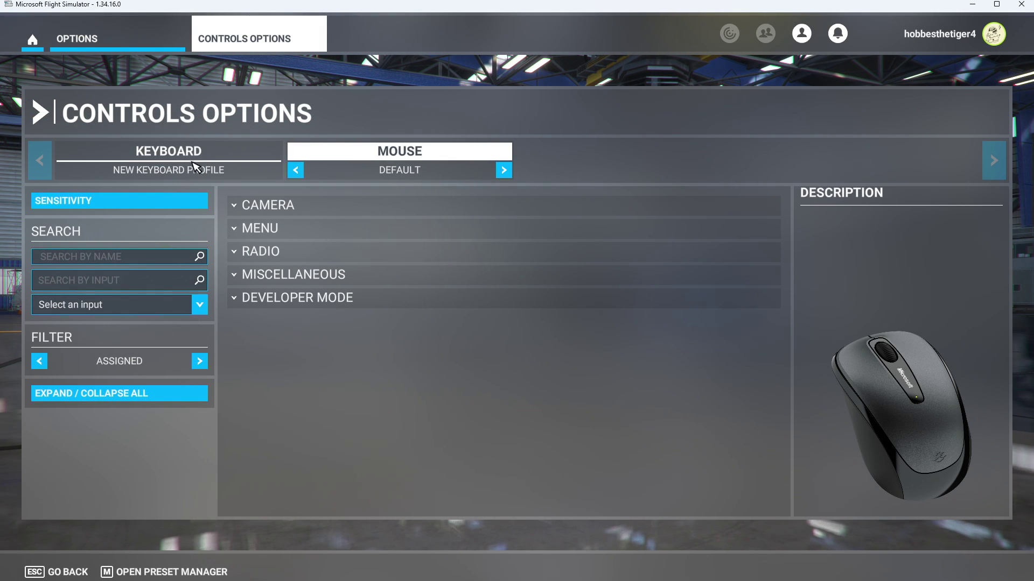
{"action": "left_click", "coordinate": [198, 152]}
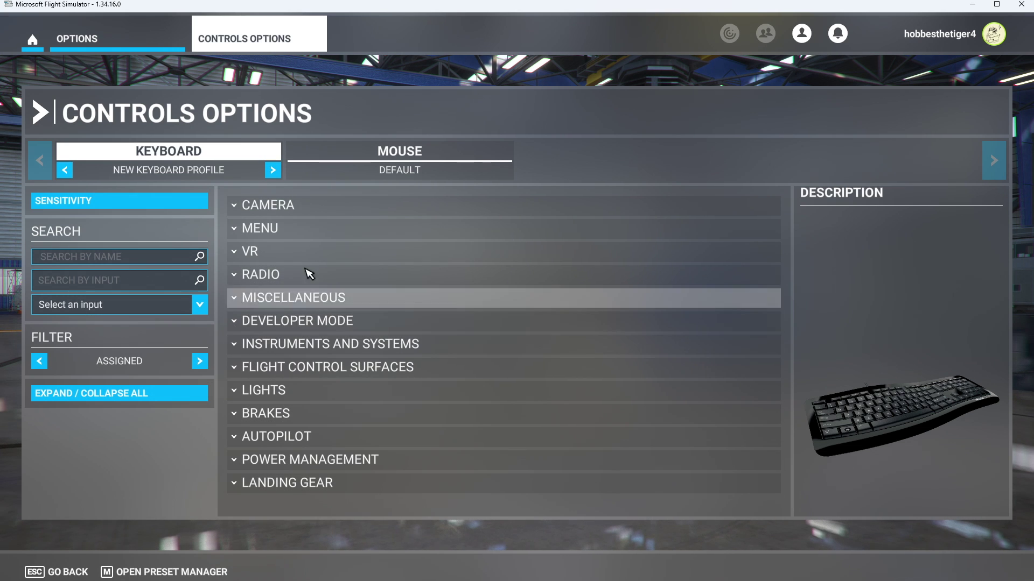
Cycle through the keyboard profiles back to New Keyboard Profile to check its binding categories.
{"action": "left_click", "coordinate": [65, 170]}
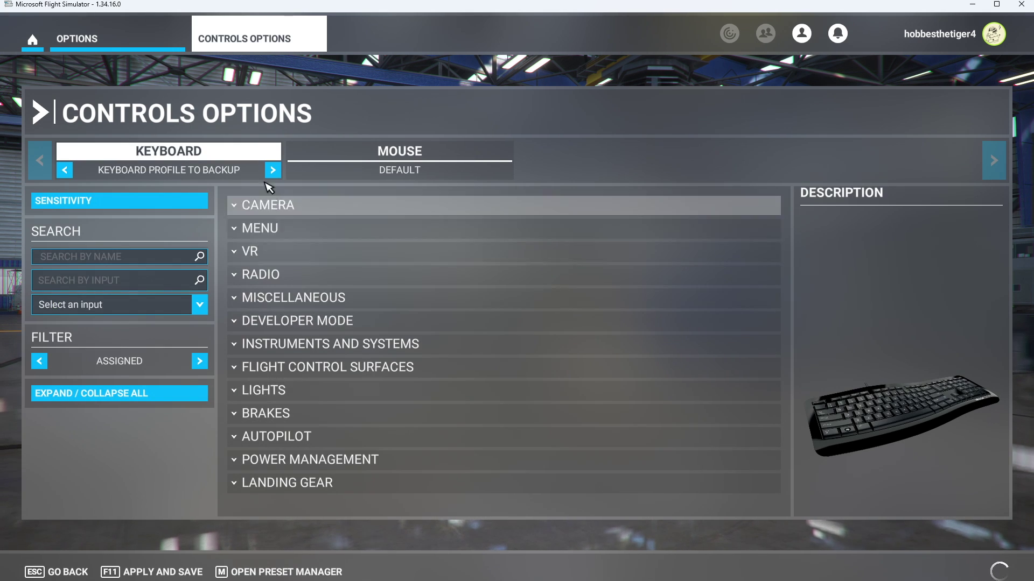
{"action": "left_click", "coordinate": [273, 170]}
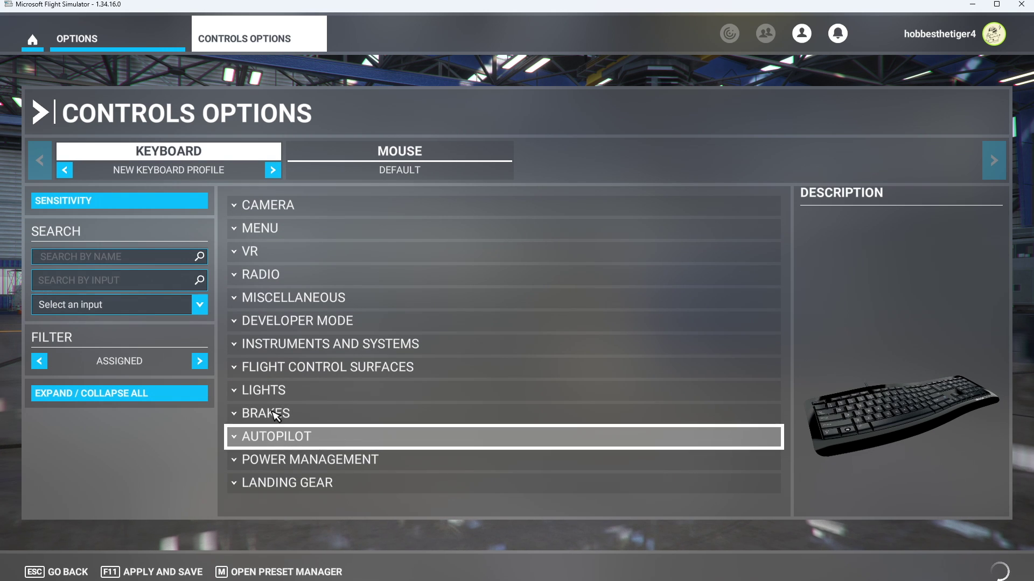
{"action": "left_click", "coordinate": [64, 170]}
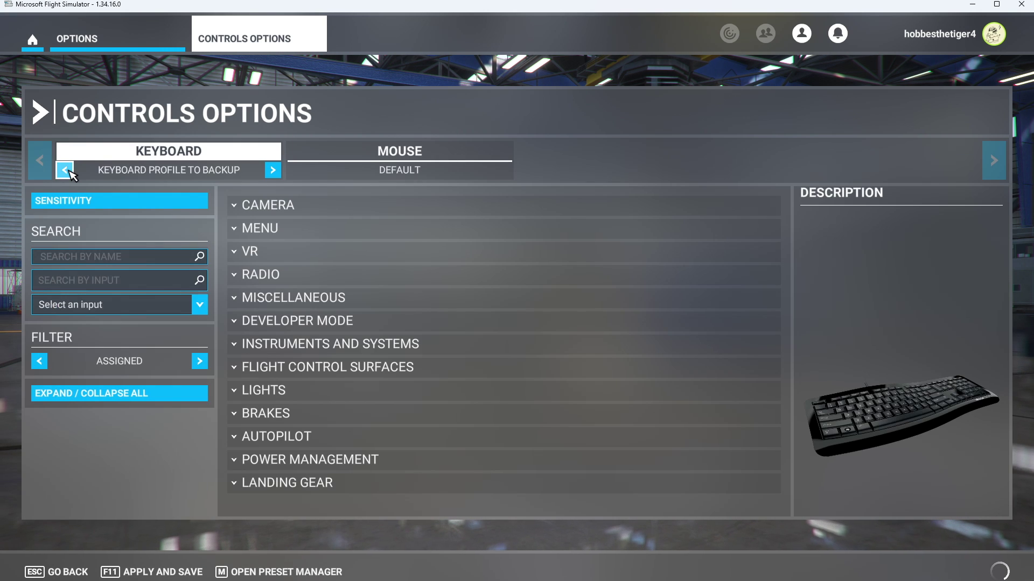
{"action": "left_click", "coordinate": [65, 170]}
{"action": "left_click", "coordinate": [65, 170]}
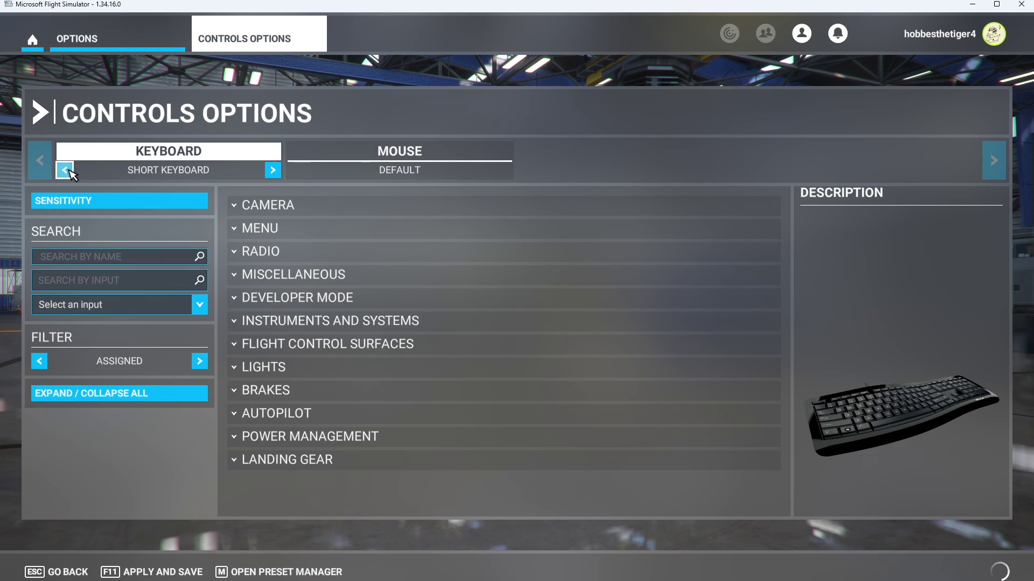
{"action": "left_click", "coordinate": [64, 171]}
{"action": "left_click", "coordinate": [64, 170]}
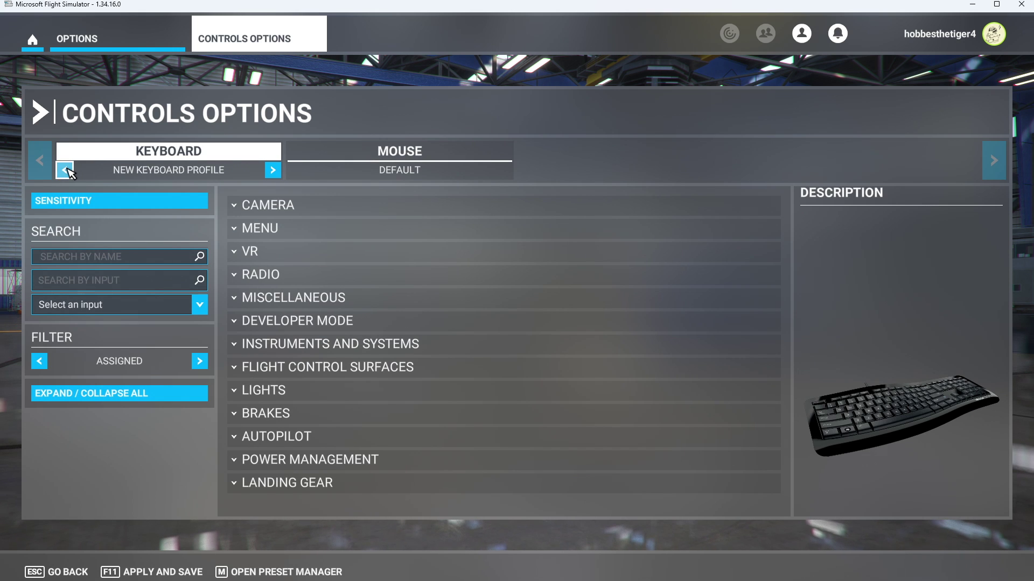